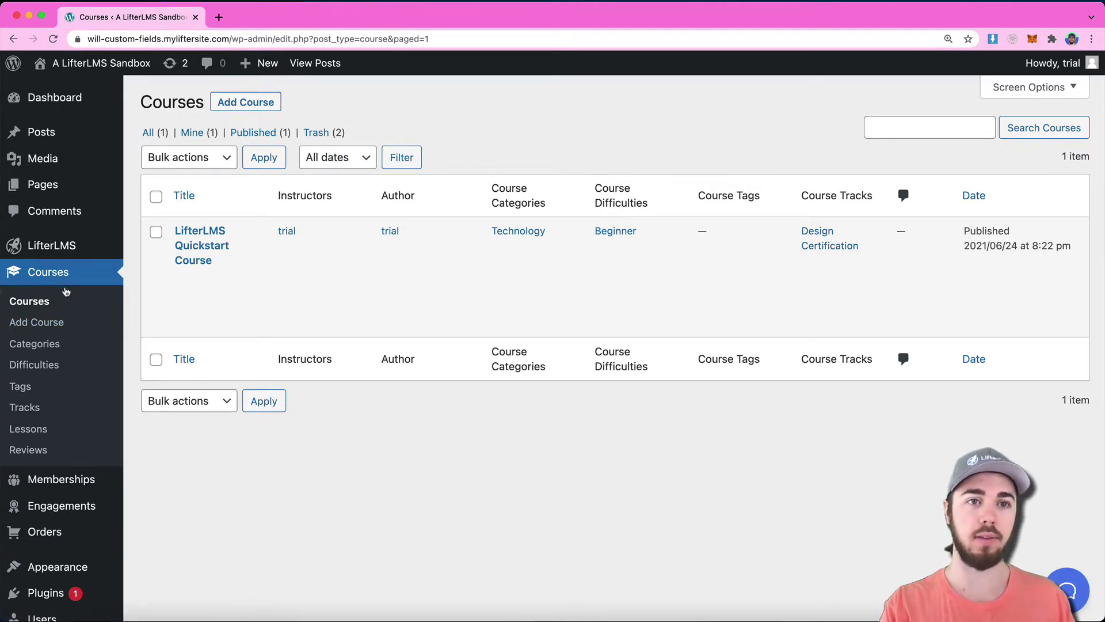
Launch the Builder for the LifterLMS Quickstart Course from its row in the Courses list.
mouse_move(189, 283)
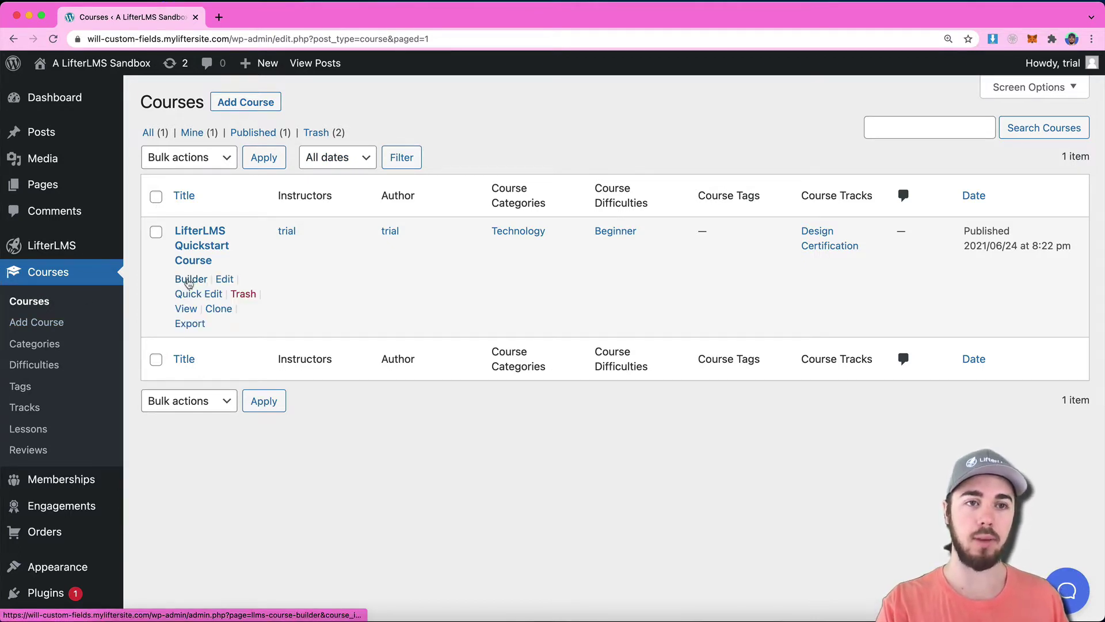
click(190, 280)
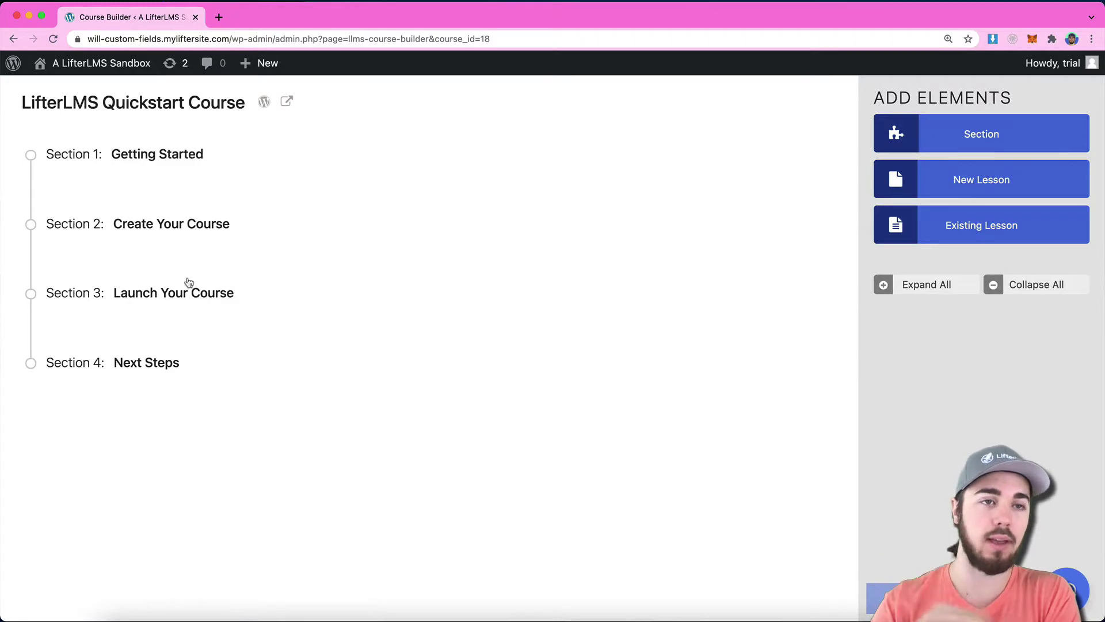
Expand all sections in the Course Builder to list their lessons.
click(906, 290)
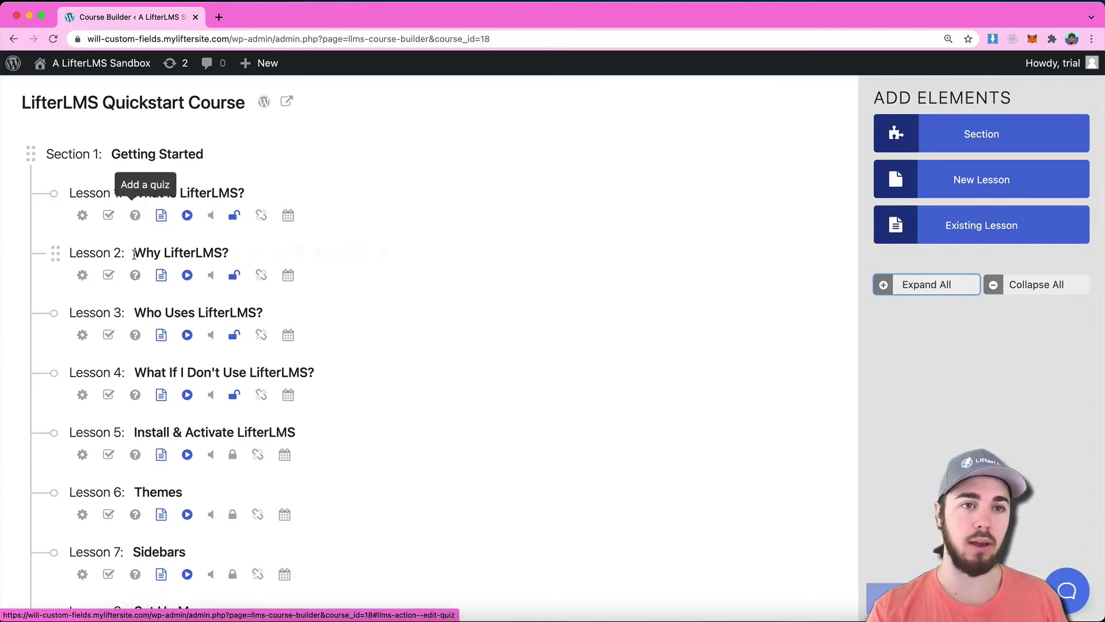
Open Lesson 1's quiz panel and browse existing quizzes without attaching one.
click(135, 216)
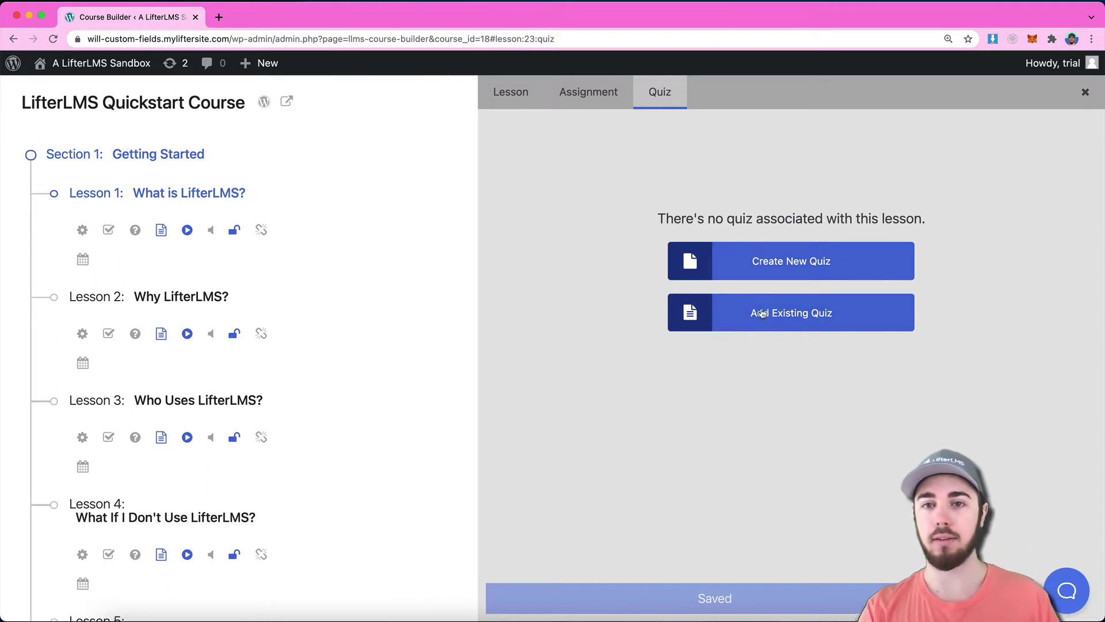
click(748, 314)
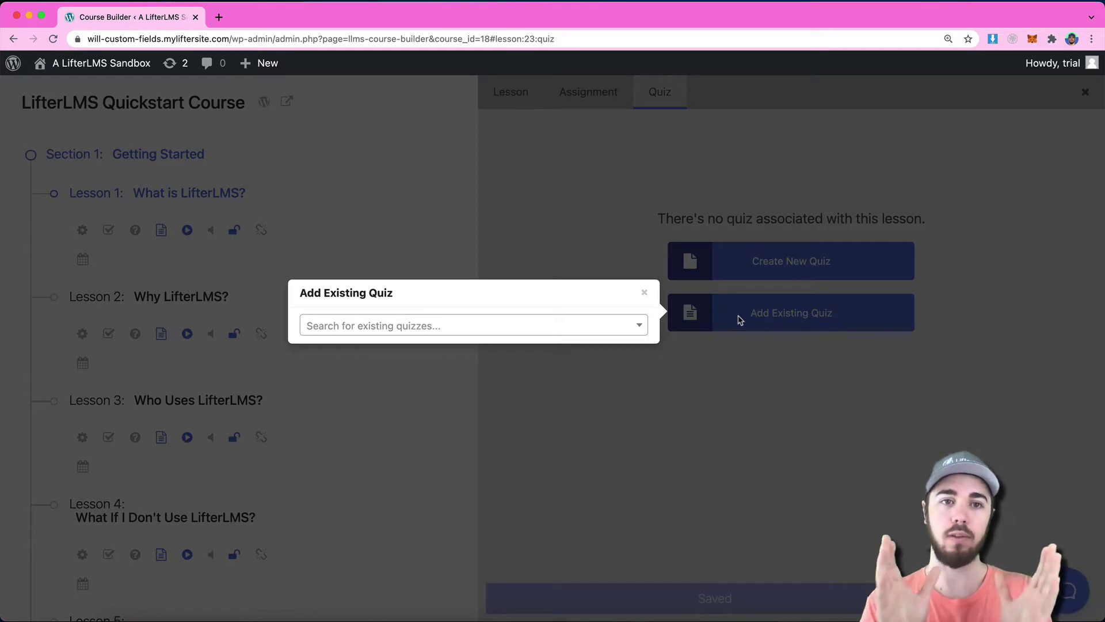
click(639, 325)
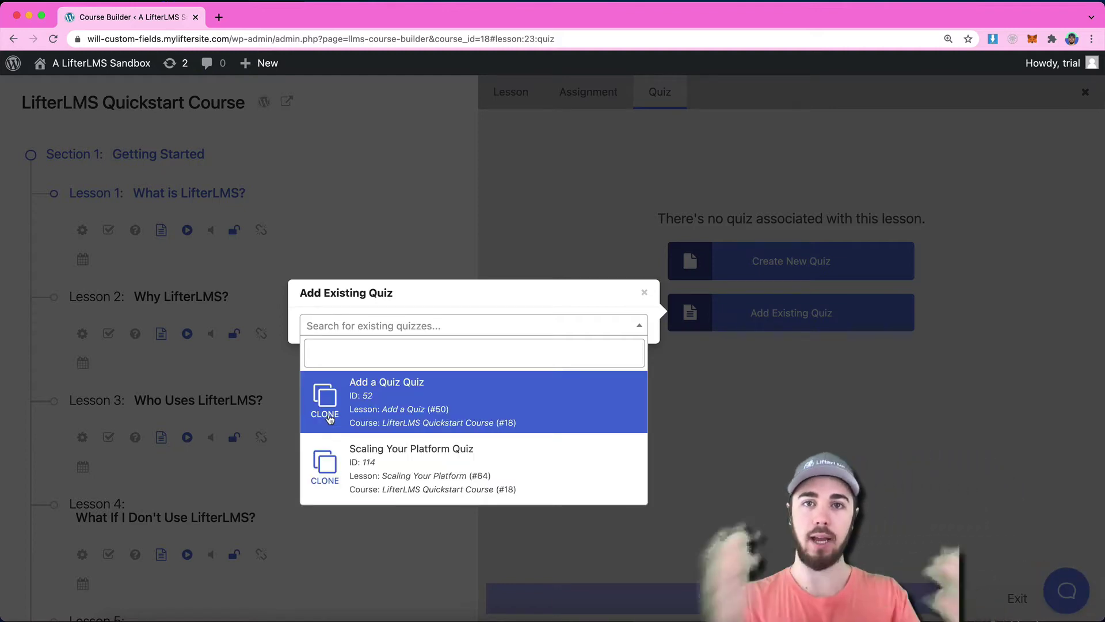
click(572, 210)
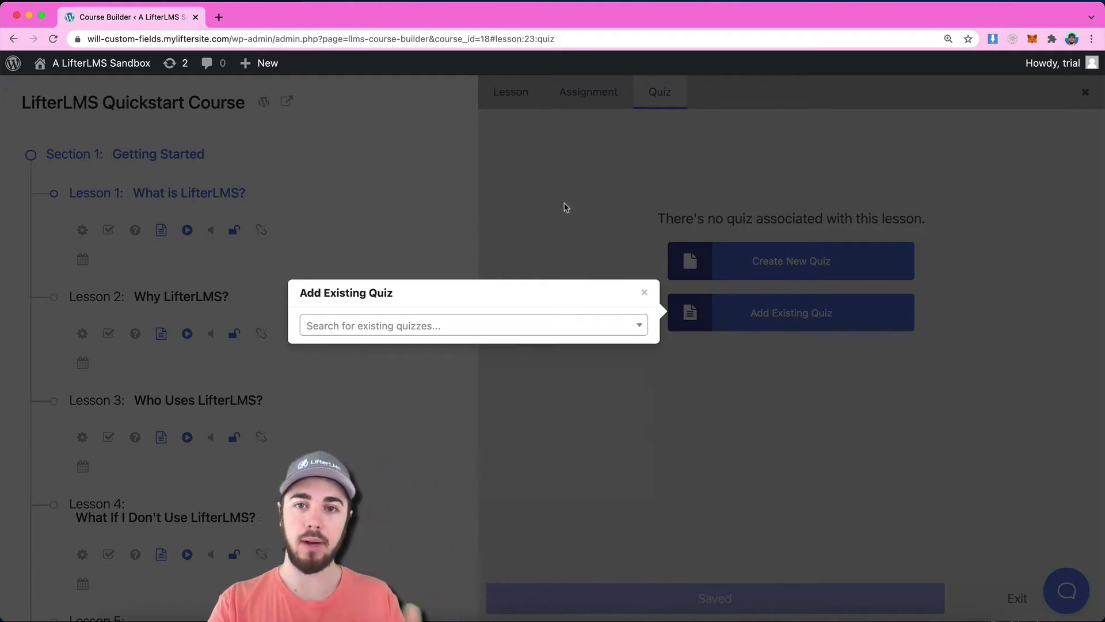
click(646, 295)
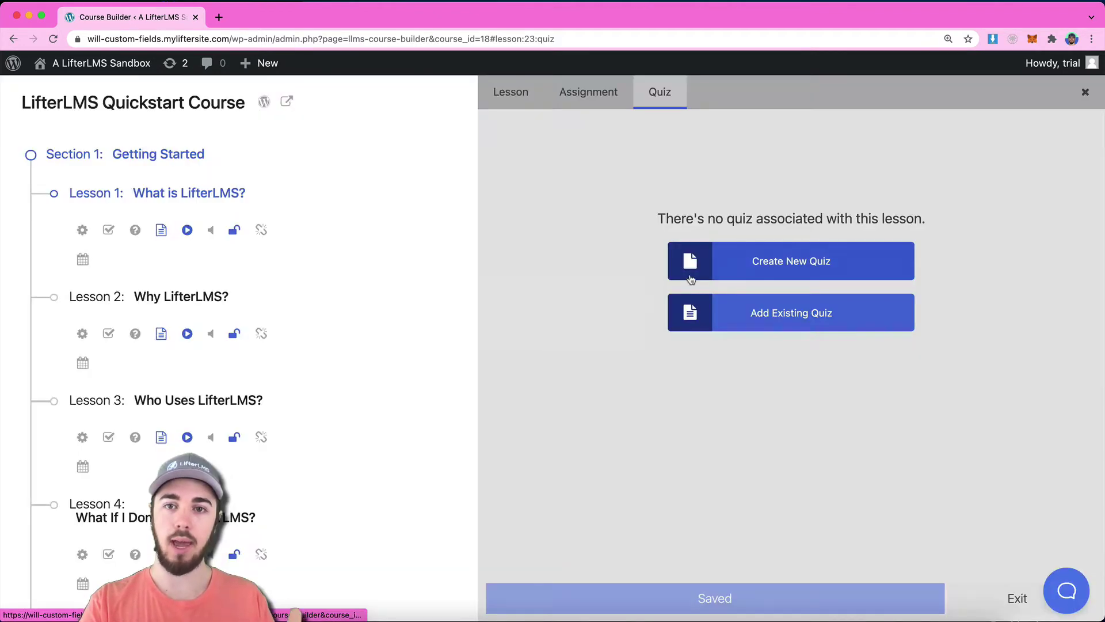
Create the new quiz 'What is LifterLMS? Quiz' for Lesson 1 and switch it to Published.
click(729, 268)
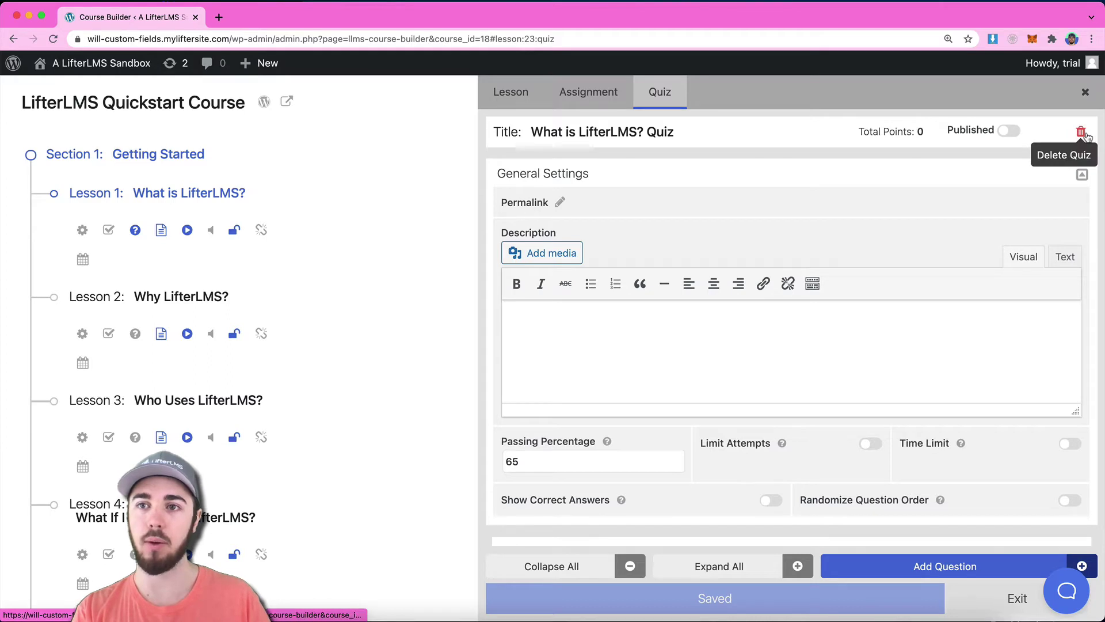
click(1008, 130)
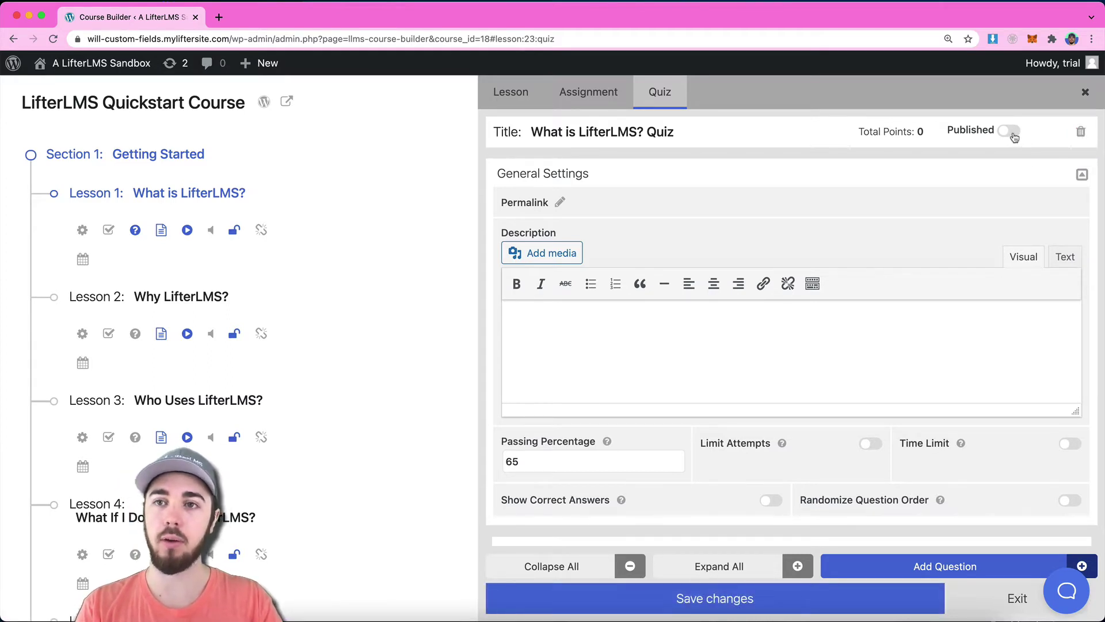
click(1011, 133)
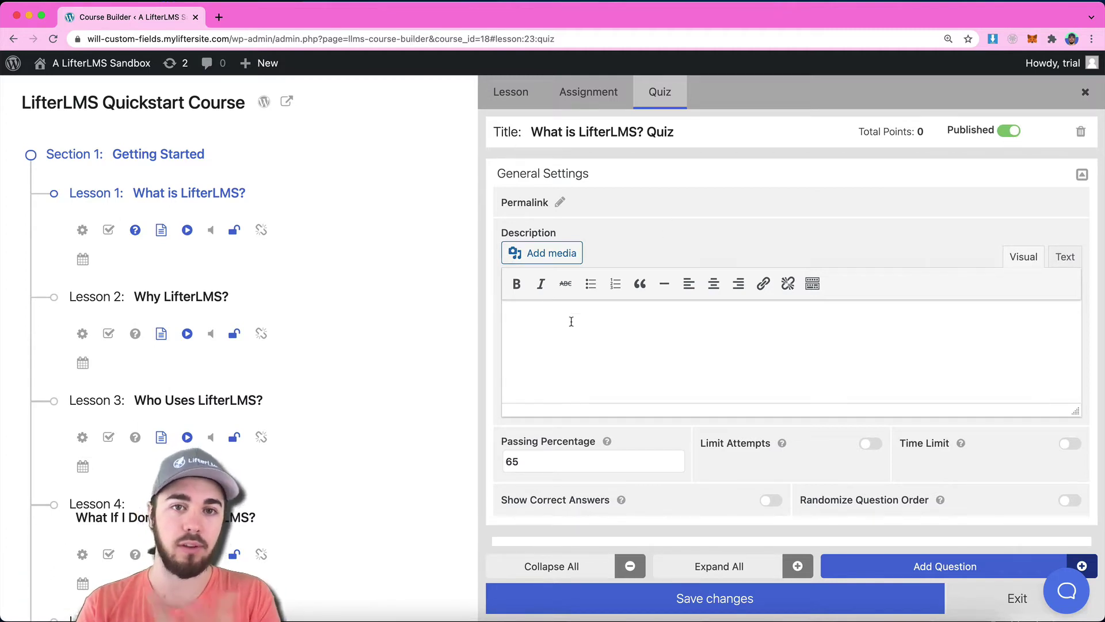
scroll(829, 264, down, 3)
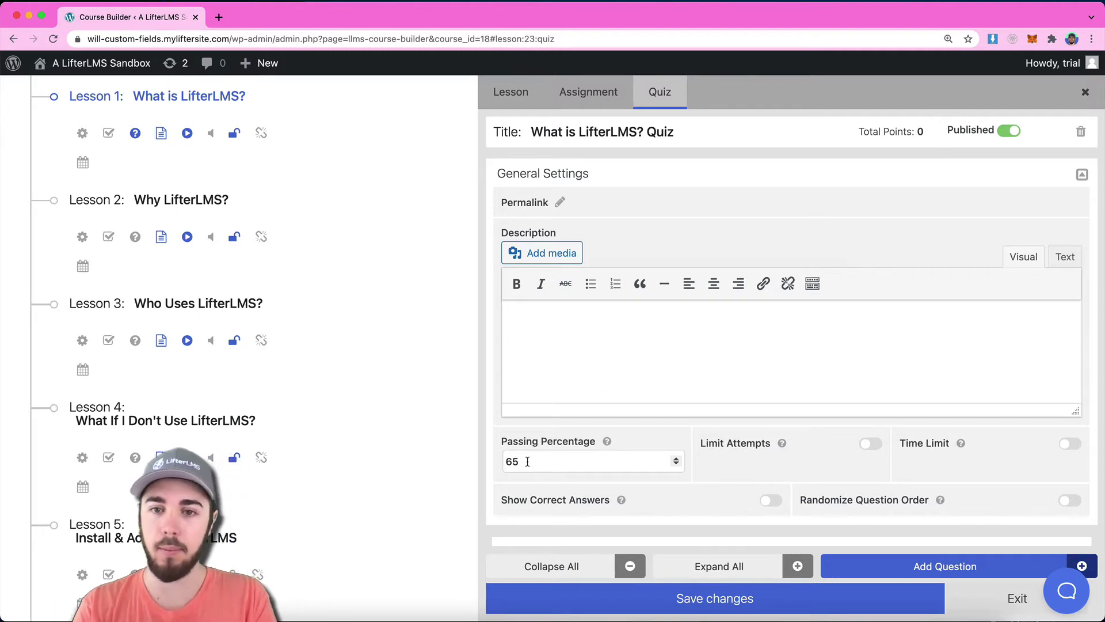
click(868, 444)
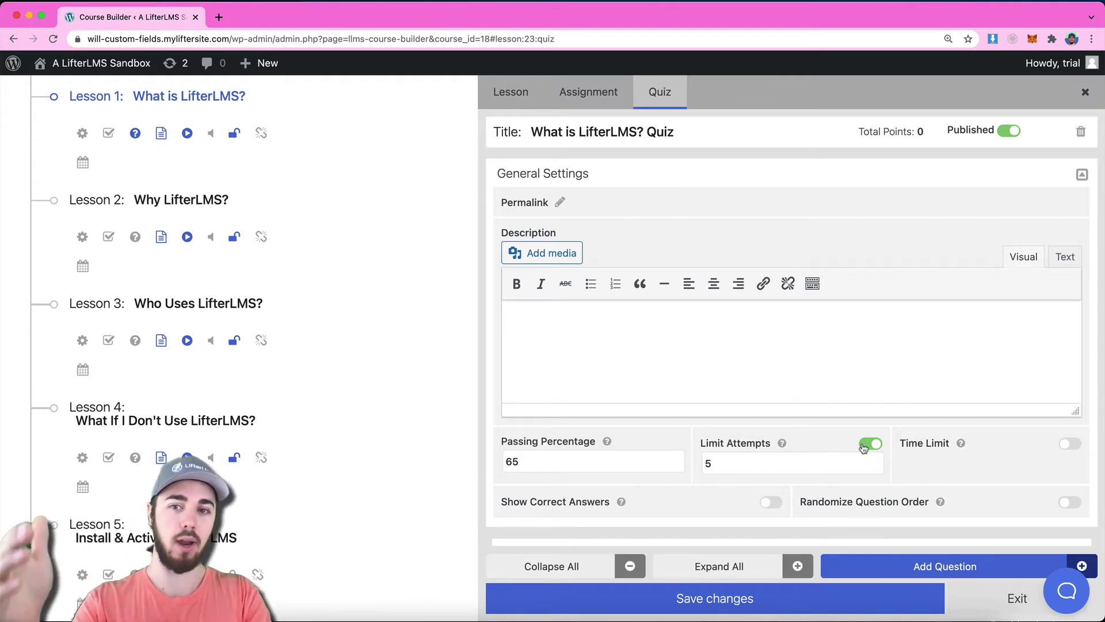
click(865, 445)
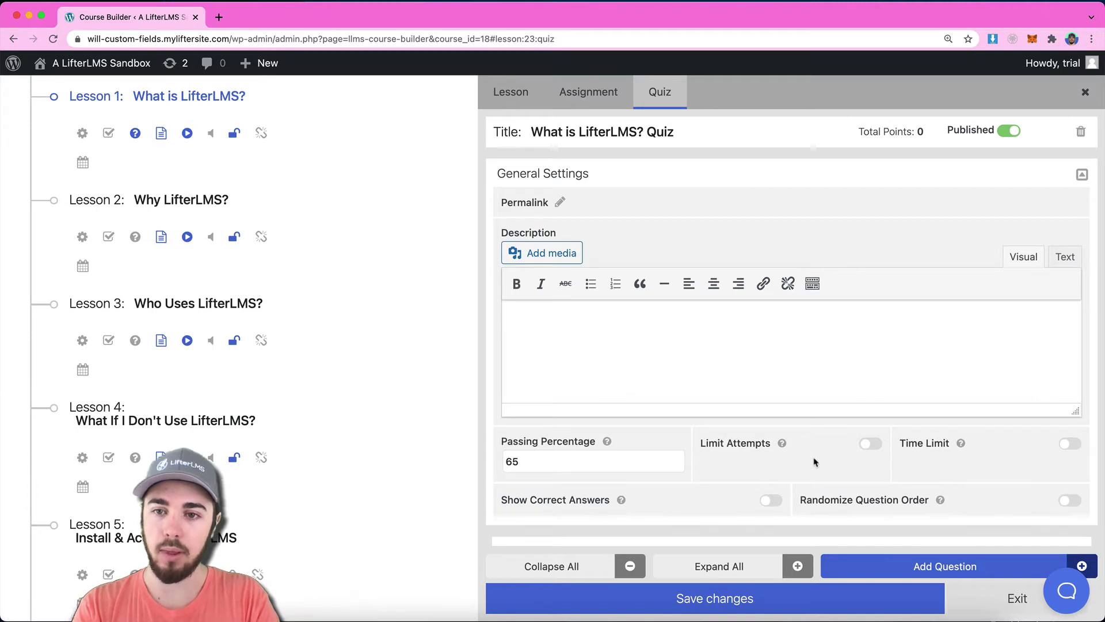
click(1069, 444)
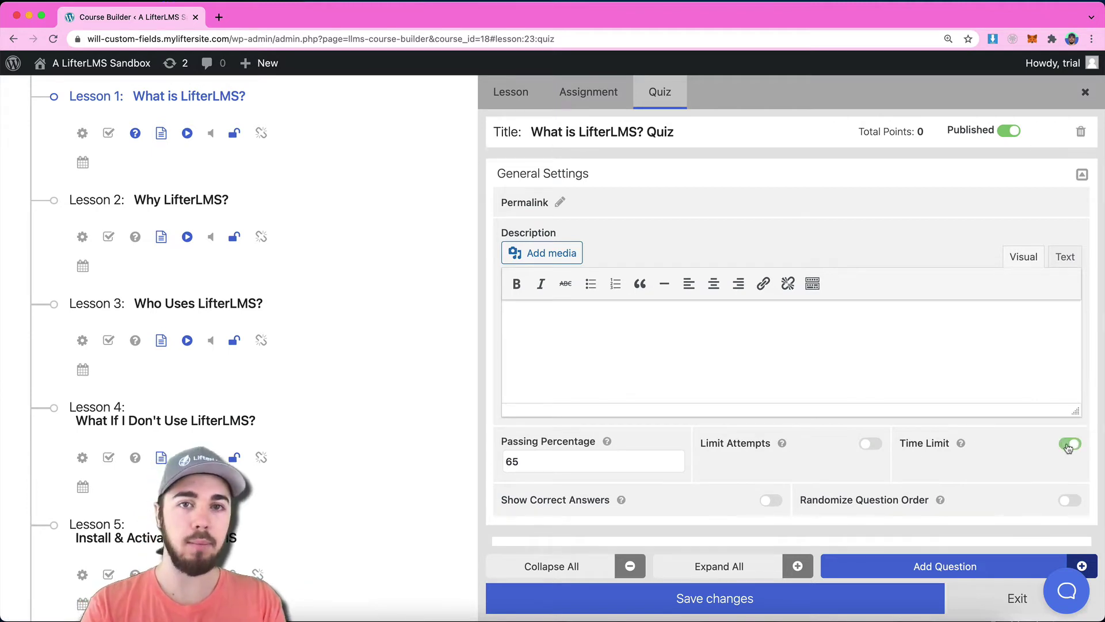
click(1068, 445)
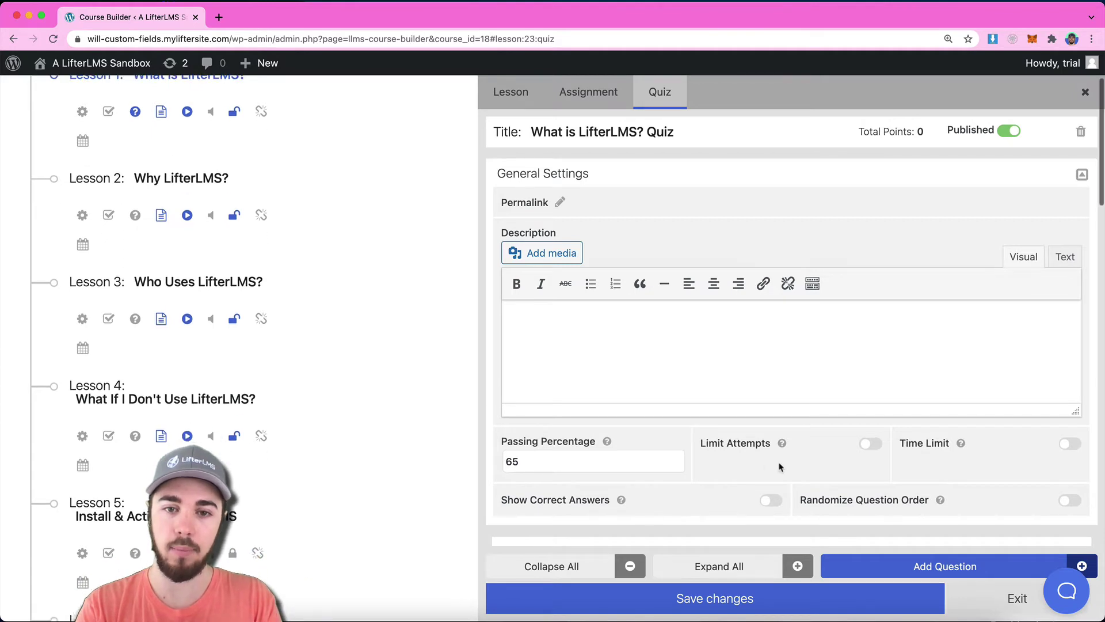
click(622, 501)
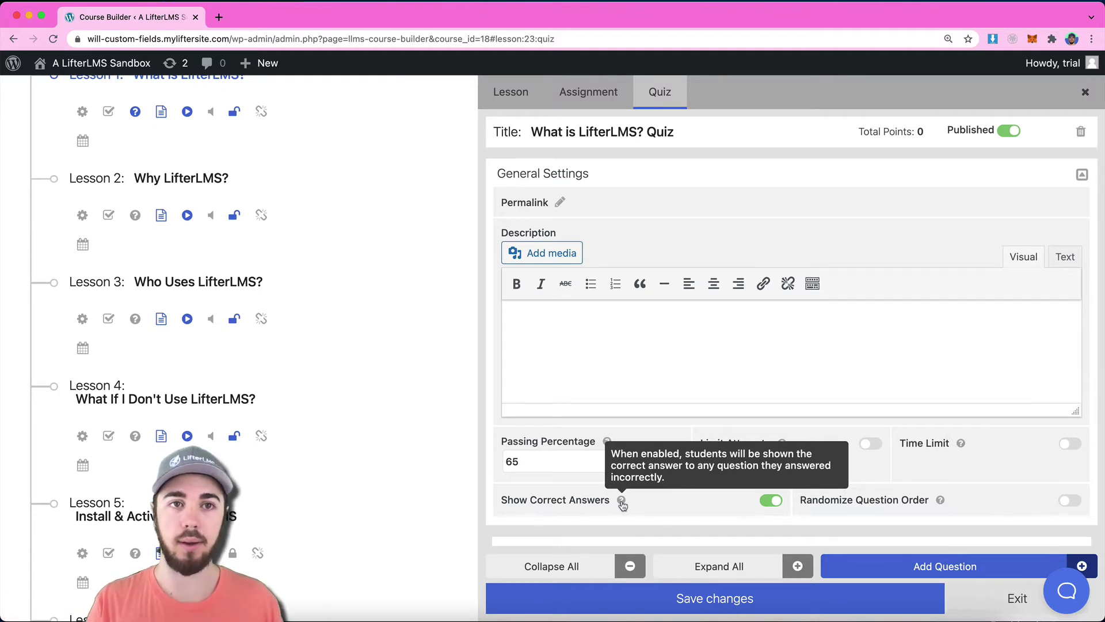
click(770, 500)
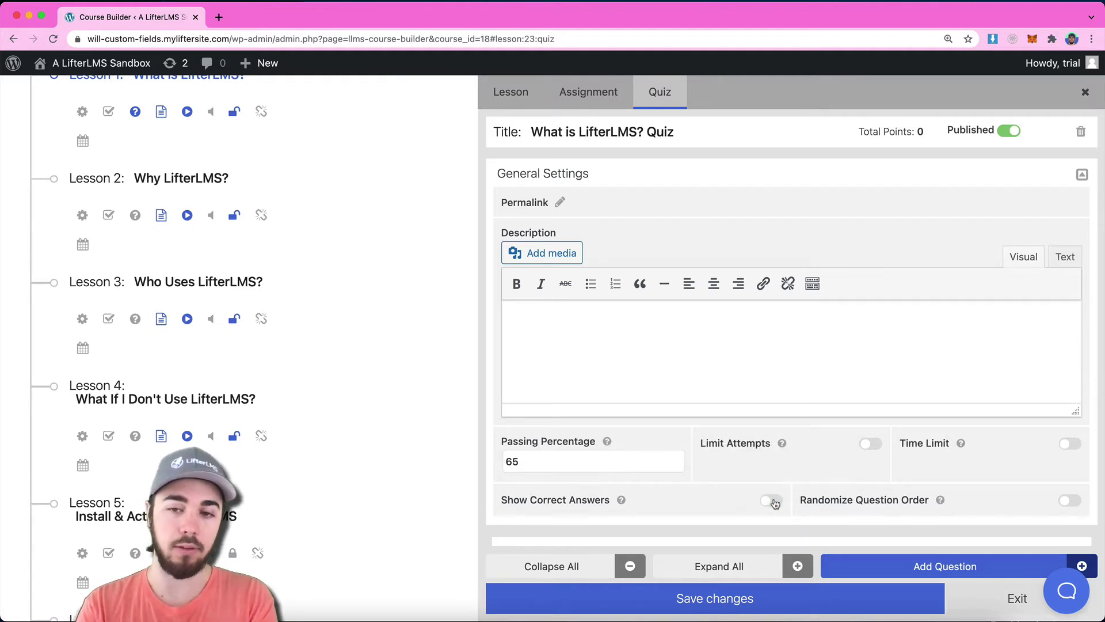
Add a multiple-choice question reading 'Which of these colors is a primary color'.
click(1082, 175)
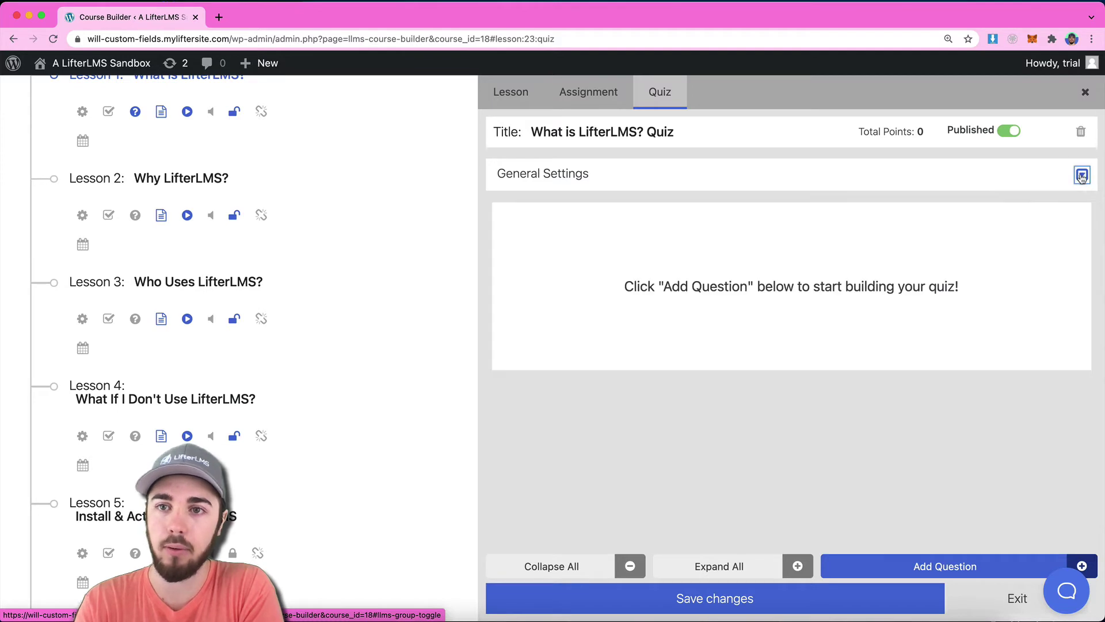
click(867, 568)
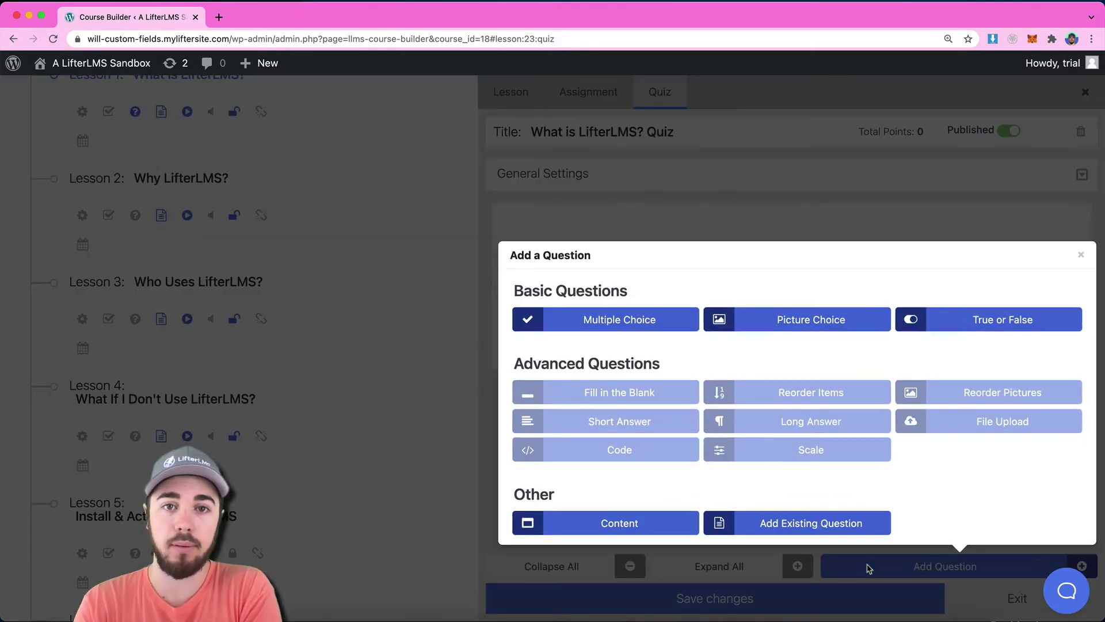
click(645, 328)
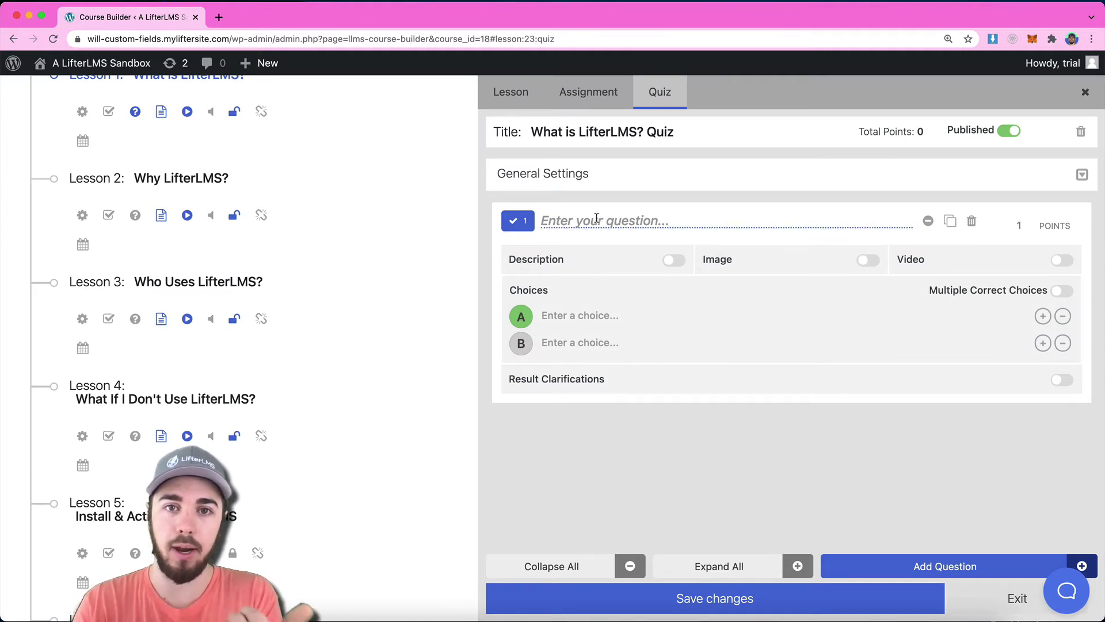
click(552, 316)
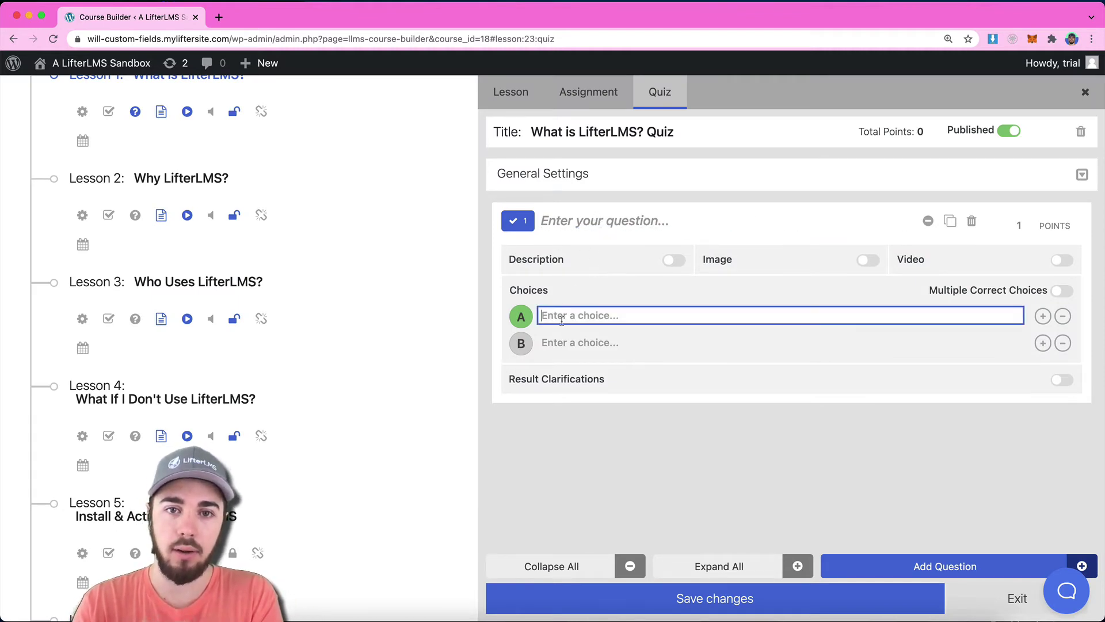
click(635, 220)
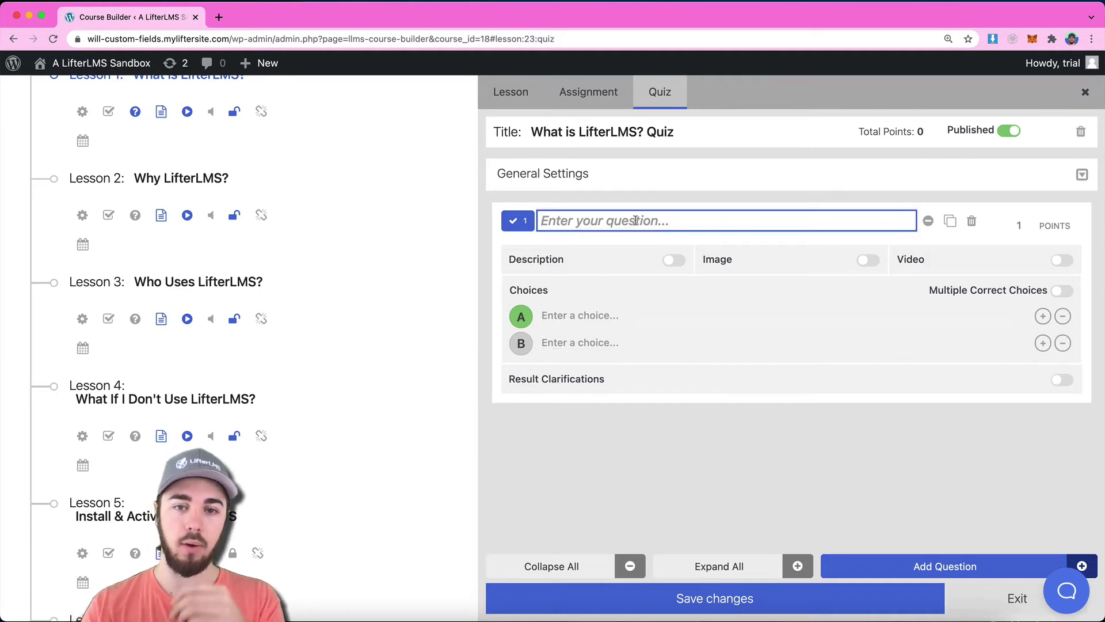
text(Which of these color)
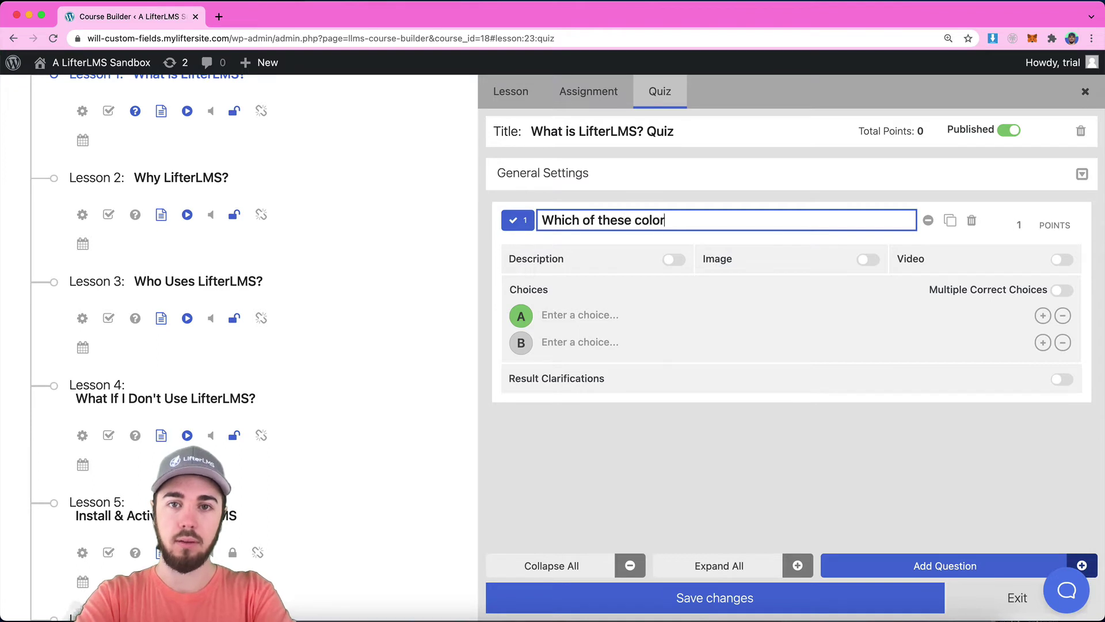
text(s is a primary color?)
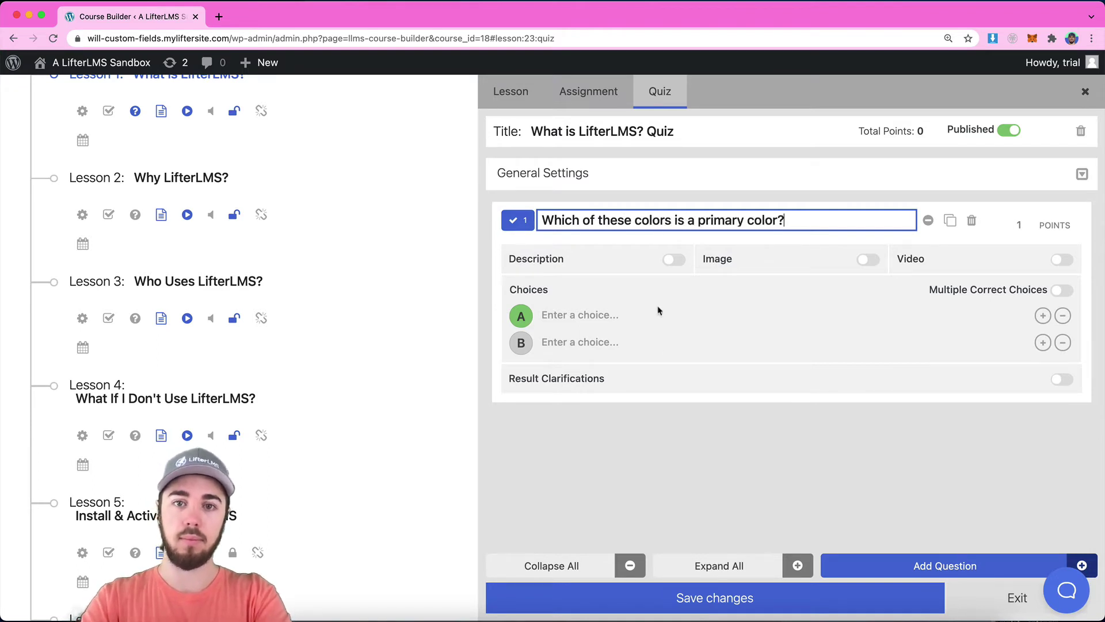
Enter answer choices Green and Orange, then add a third choice, Red.
click(619, 316)
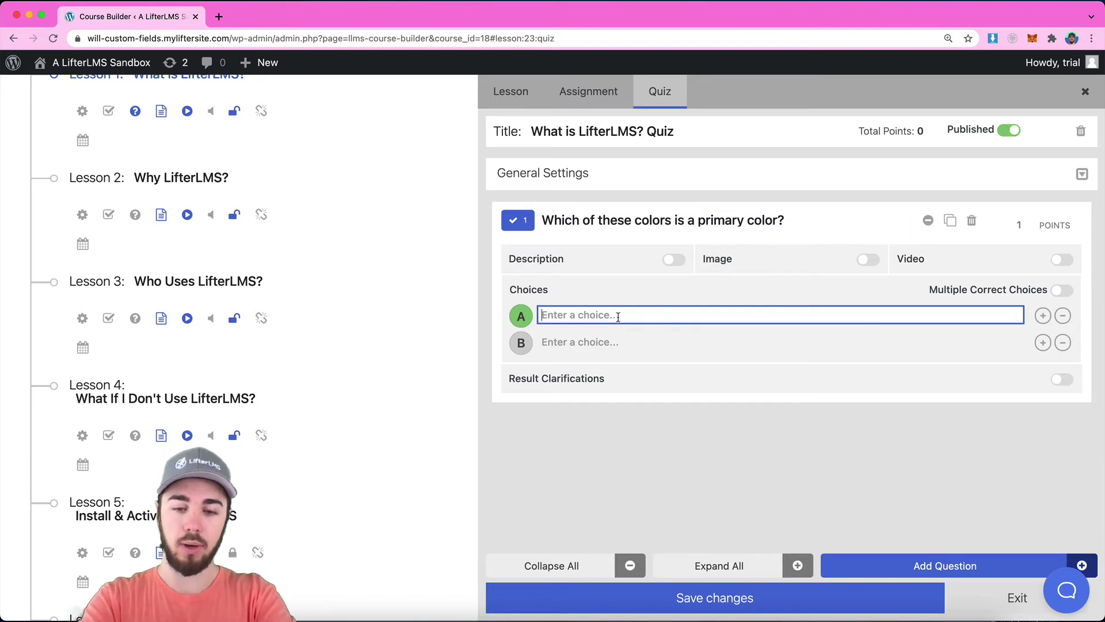
text(Green)
click(593, 343)
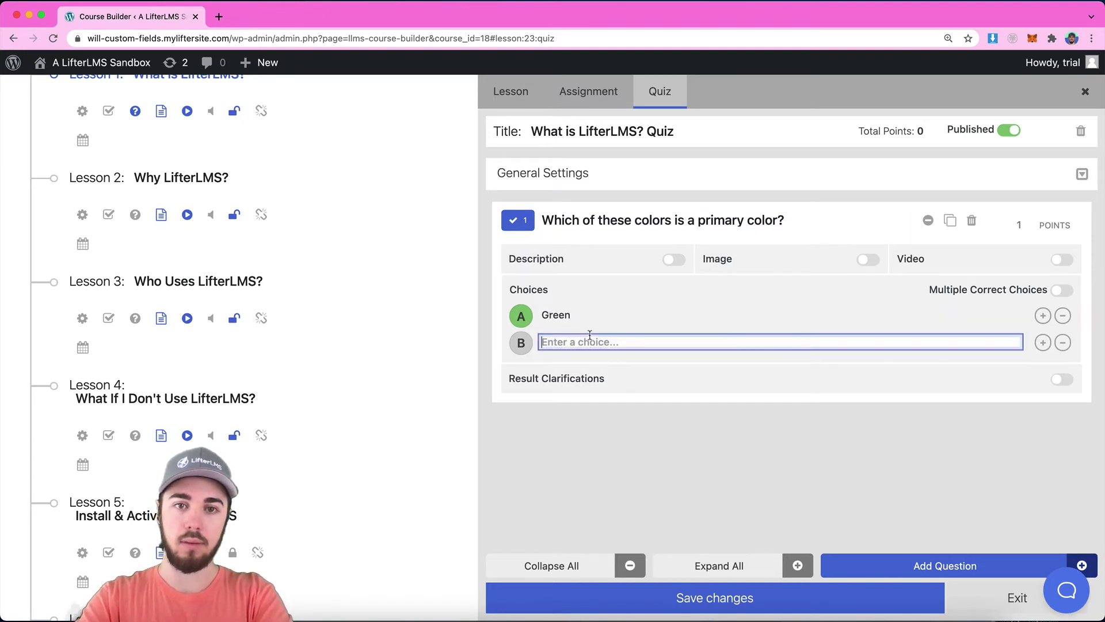
text(Orange)
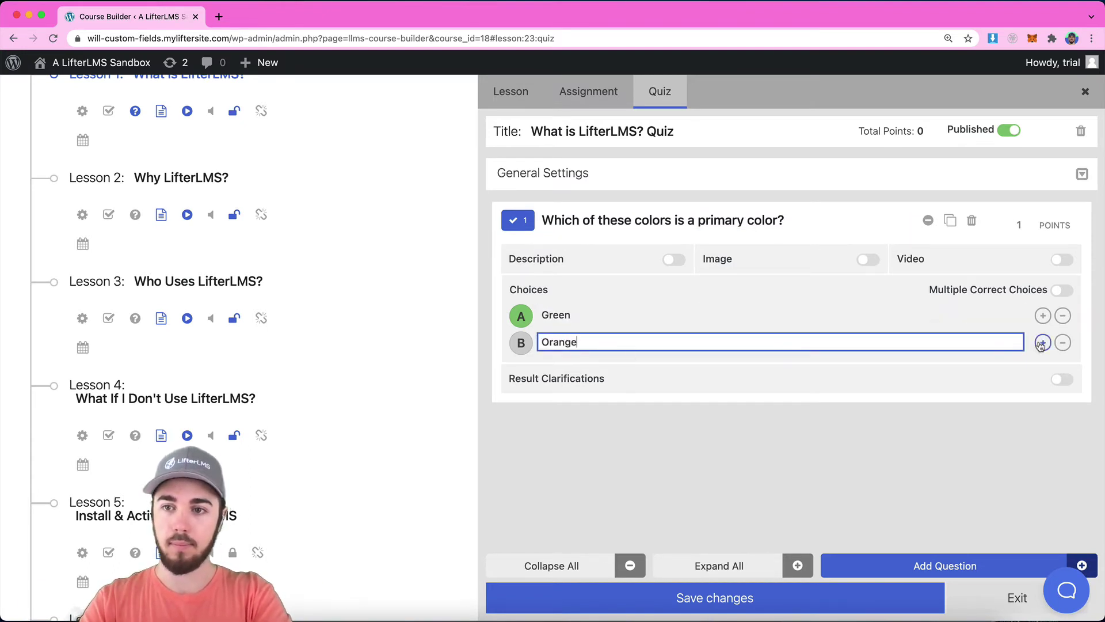
click(725, 370)
click(1041, 344)
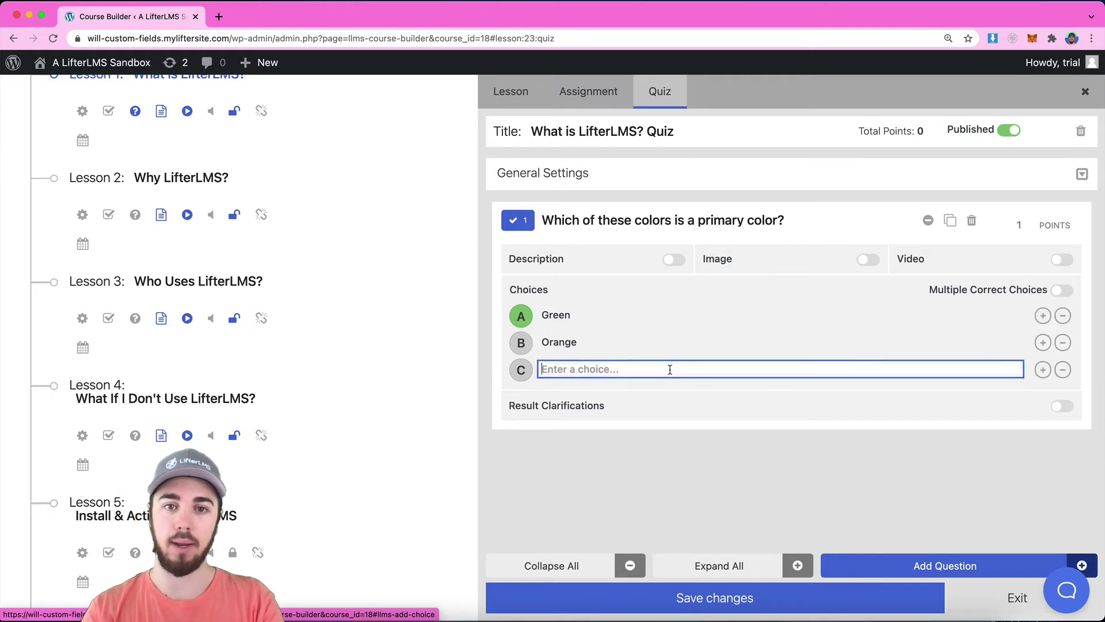
text(Red)
click(735, 452)
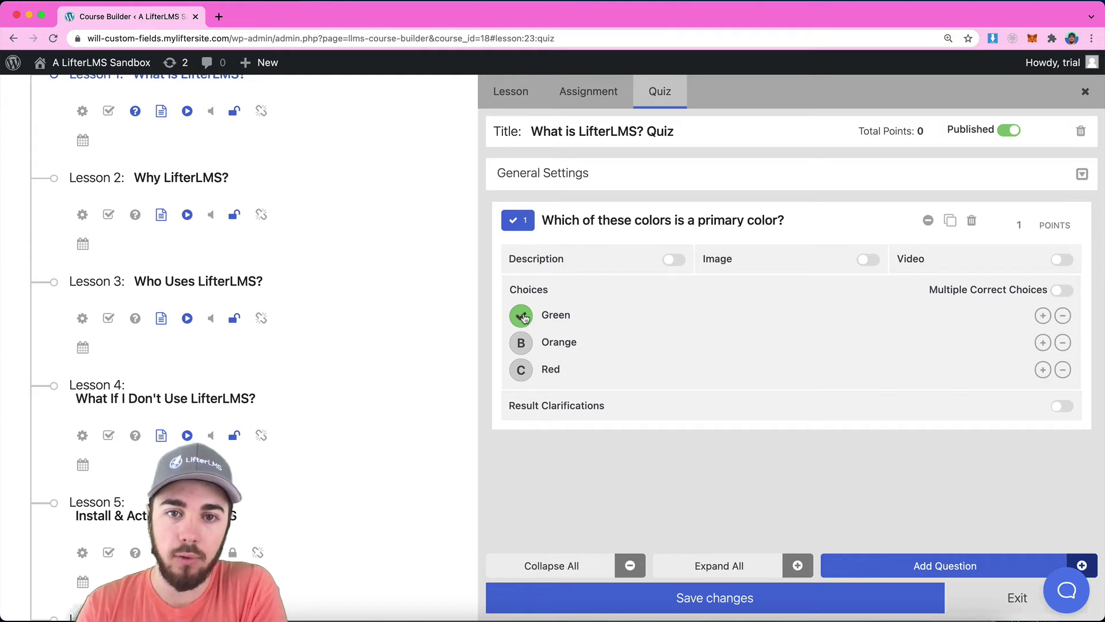
Mark Red as the correct answer.
click(520, 374)
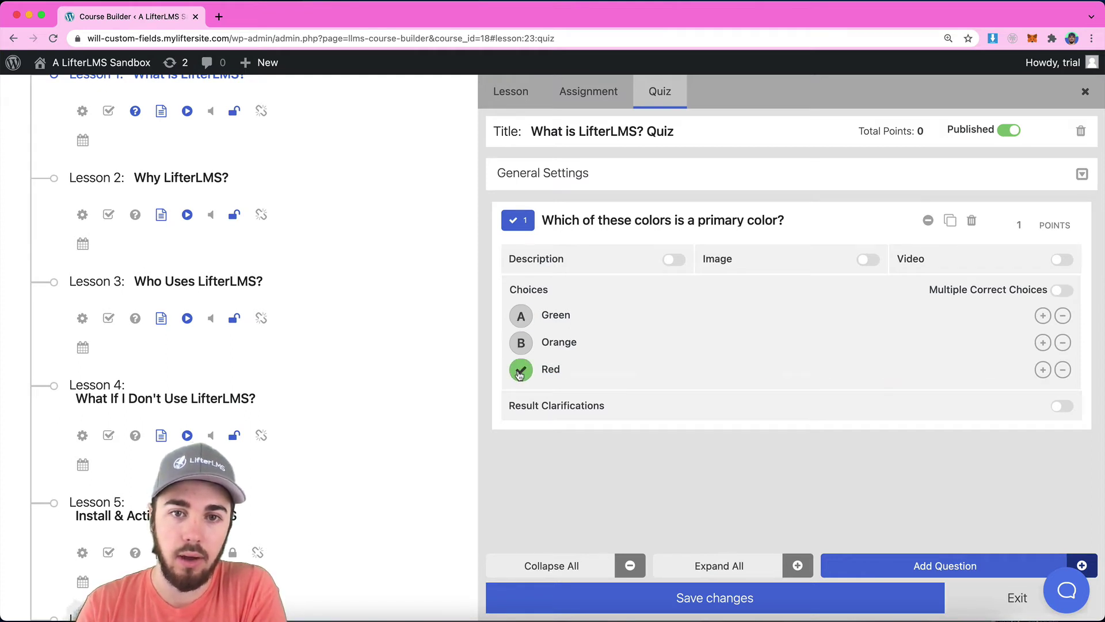
click(519, 345)
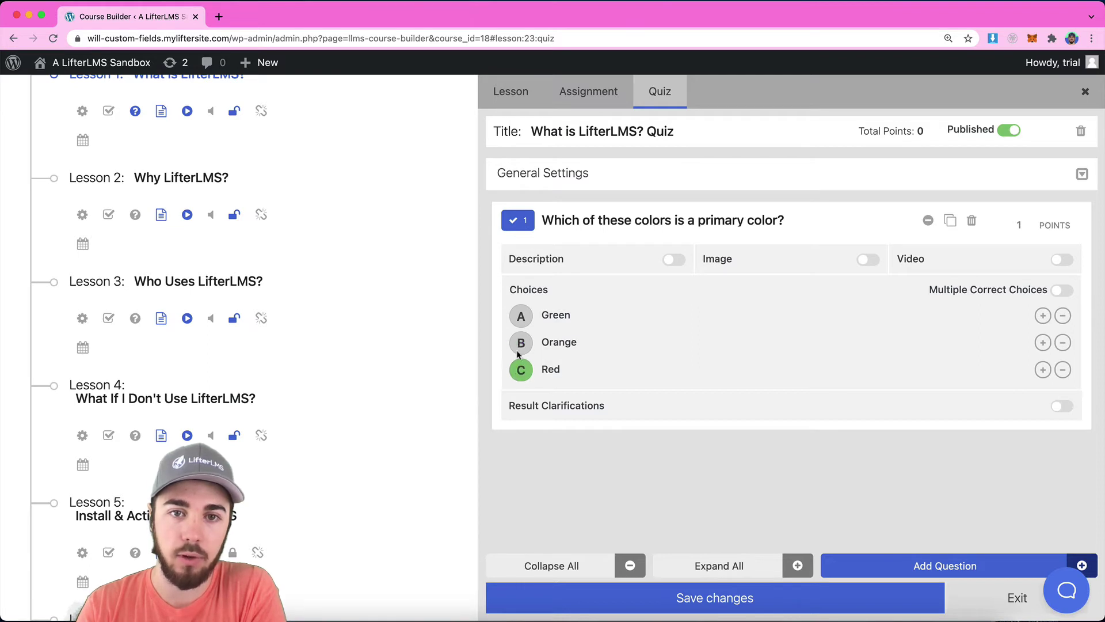
click(519, 347)
click(522, 369)
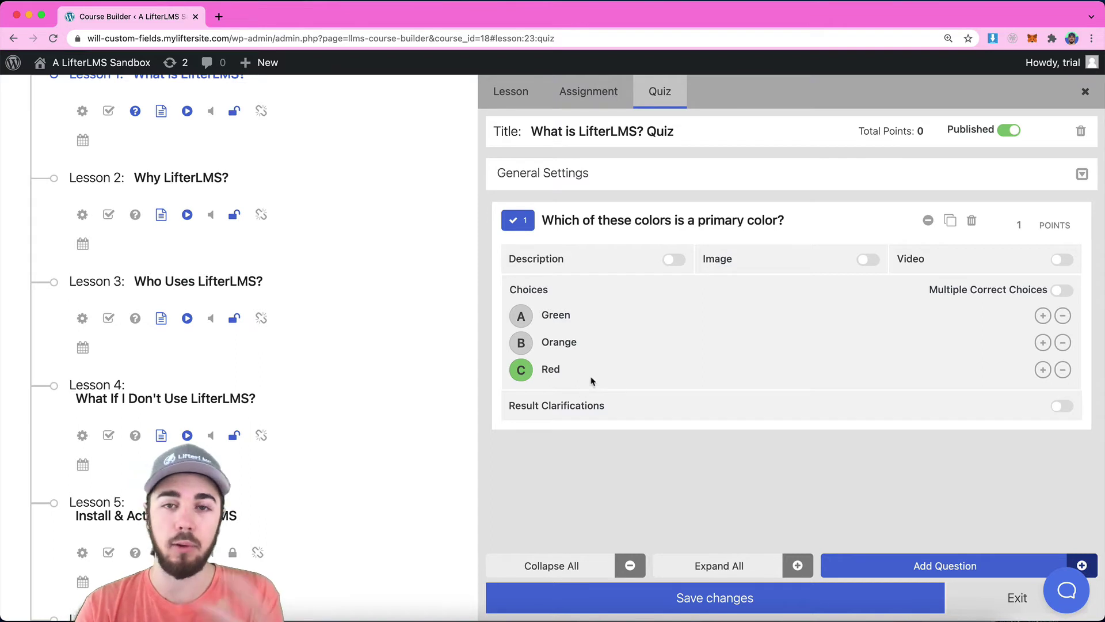
Toggle the question's description on and off, then collapse and re-expand the question card.
click(660, 263)
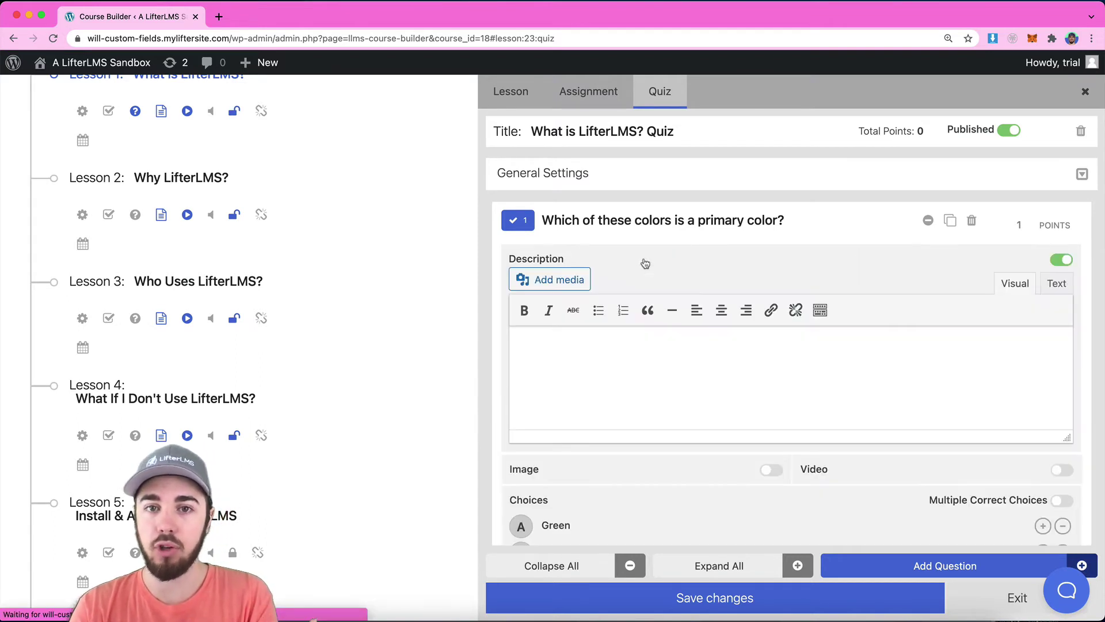
click(1061, 261)
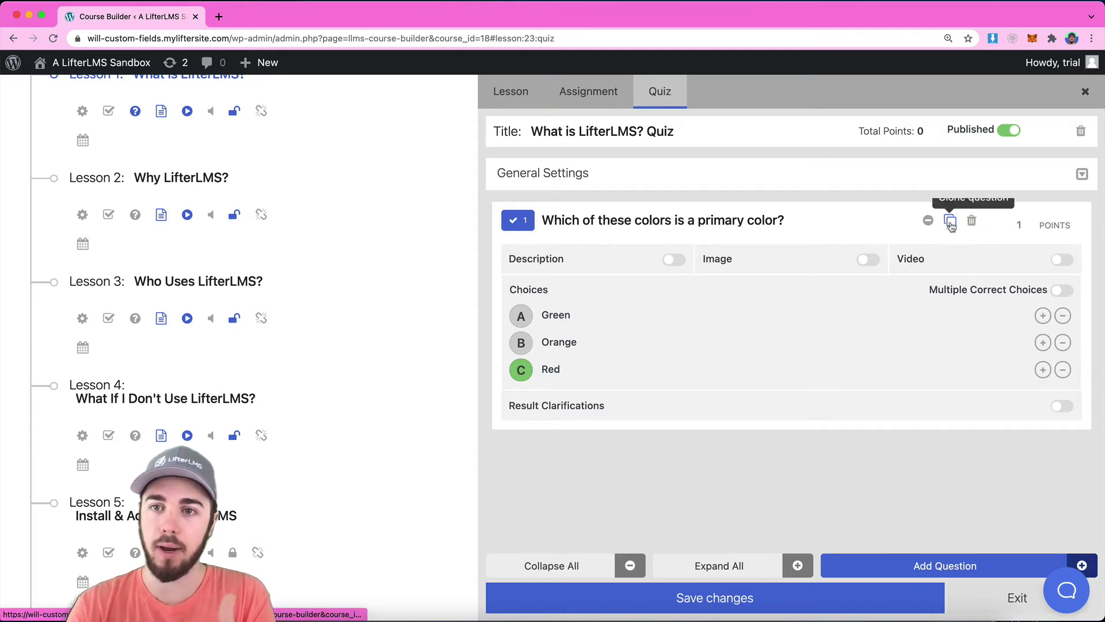
click(928, 223)
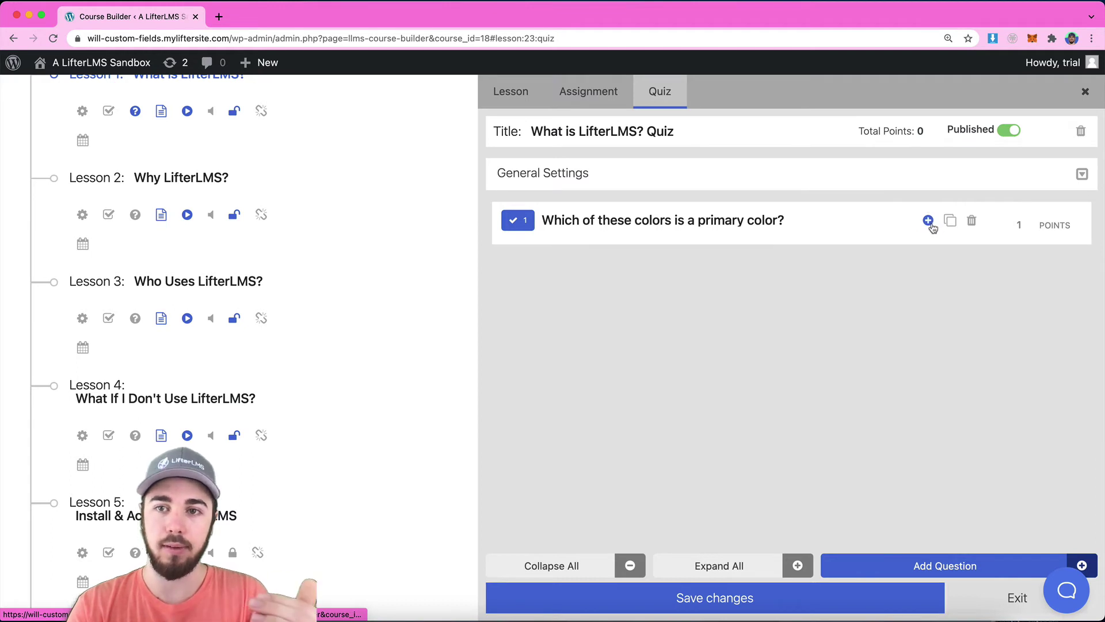
click(928, 224)
click(929, 222)
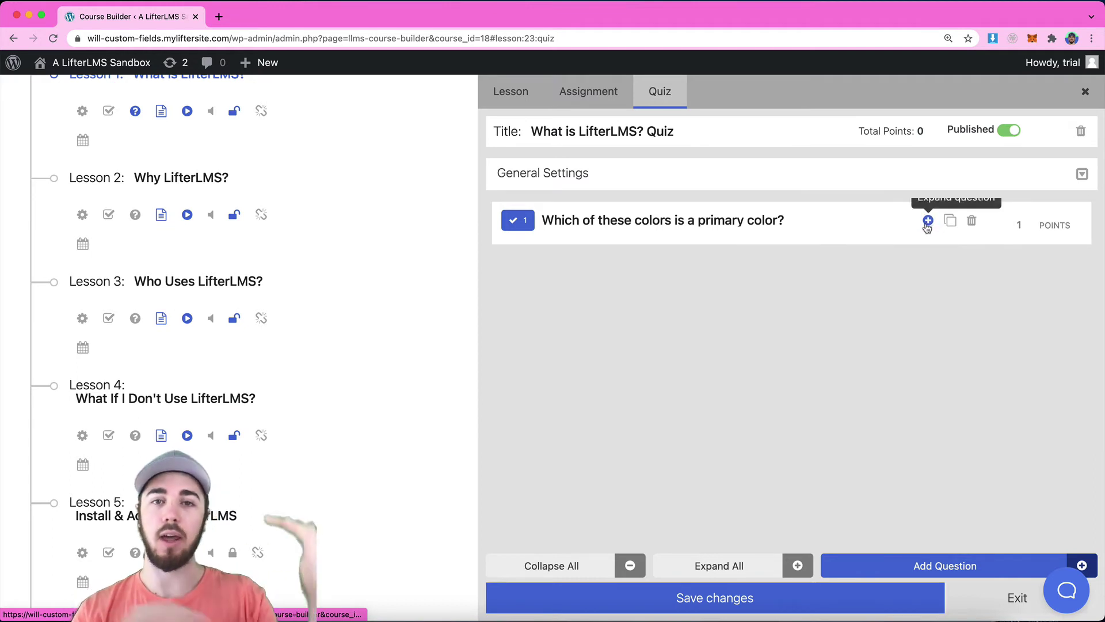
click(928, 222)
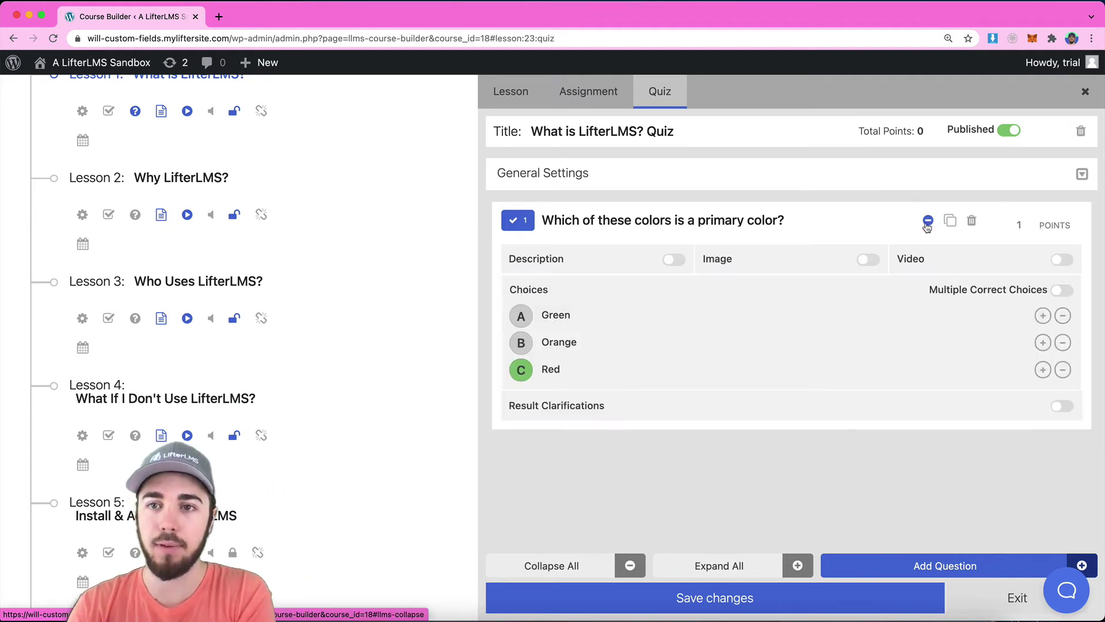
click(928, 222)
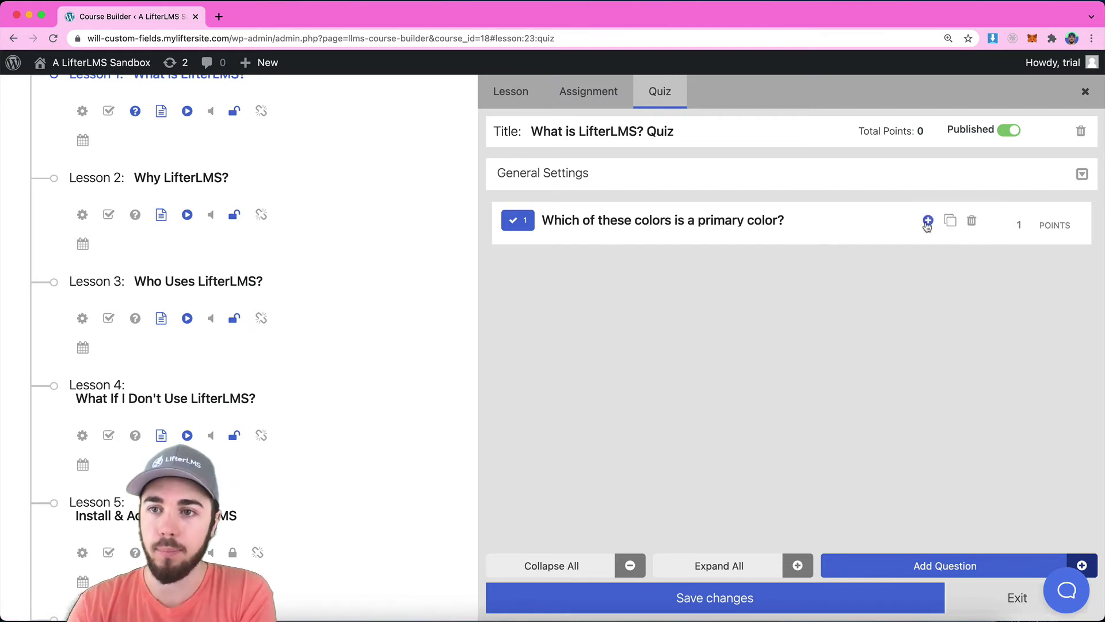
click(928, 222)
Set the first question to 5 points and add a Picture Choice question.
click(1024, 224)
click(1025, 225)
click(1024, 224)
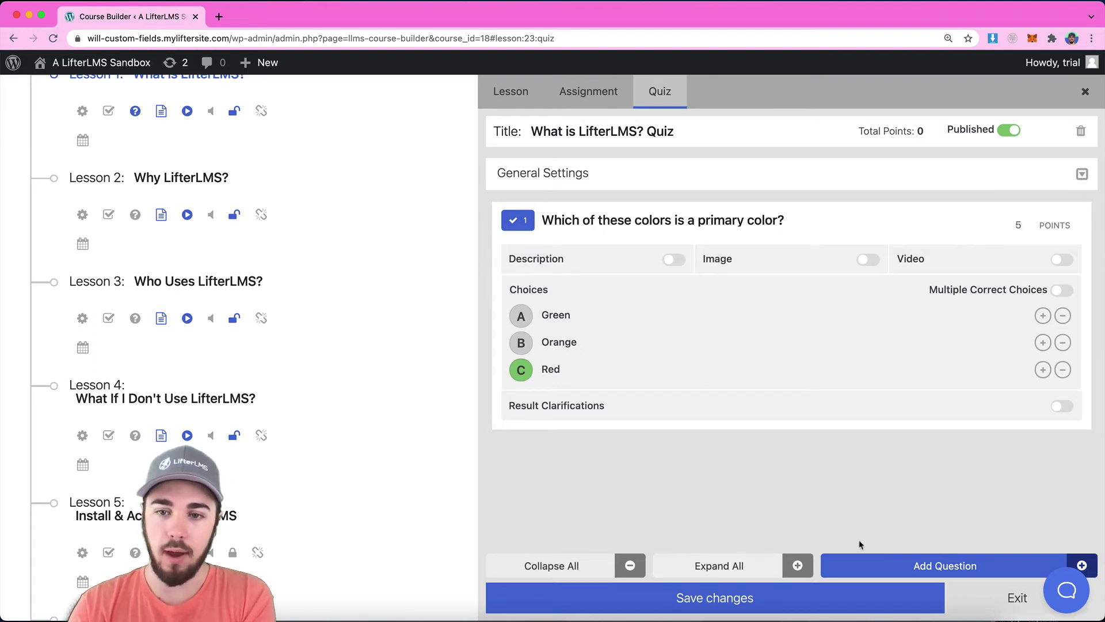
click(874, 561)
click(785, 329)
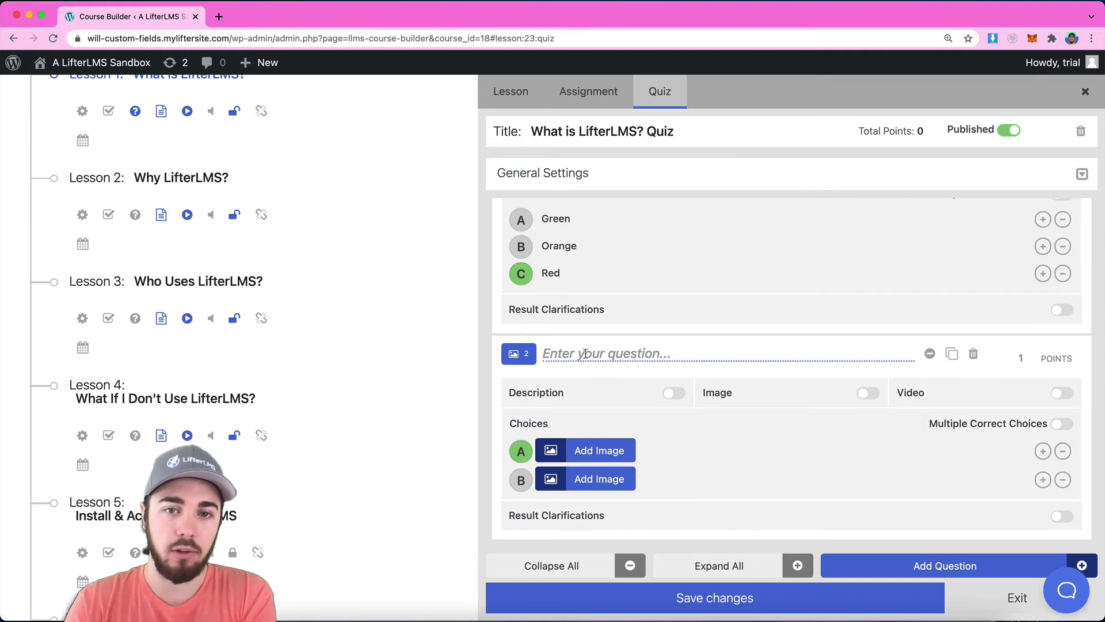
Enable Multiple Correct Choices on question 2, leaving only image A marked correct.
scroll(587, 313, up, 2)
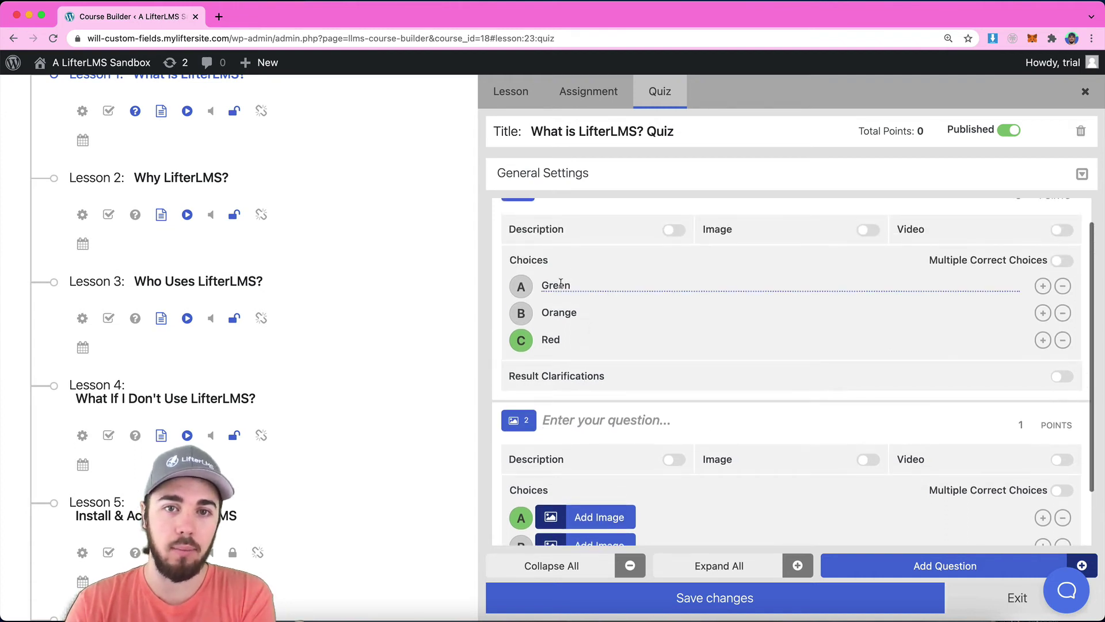
scroll(582, 311, down, 2)
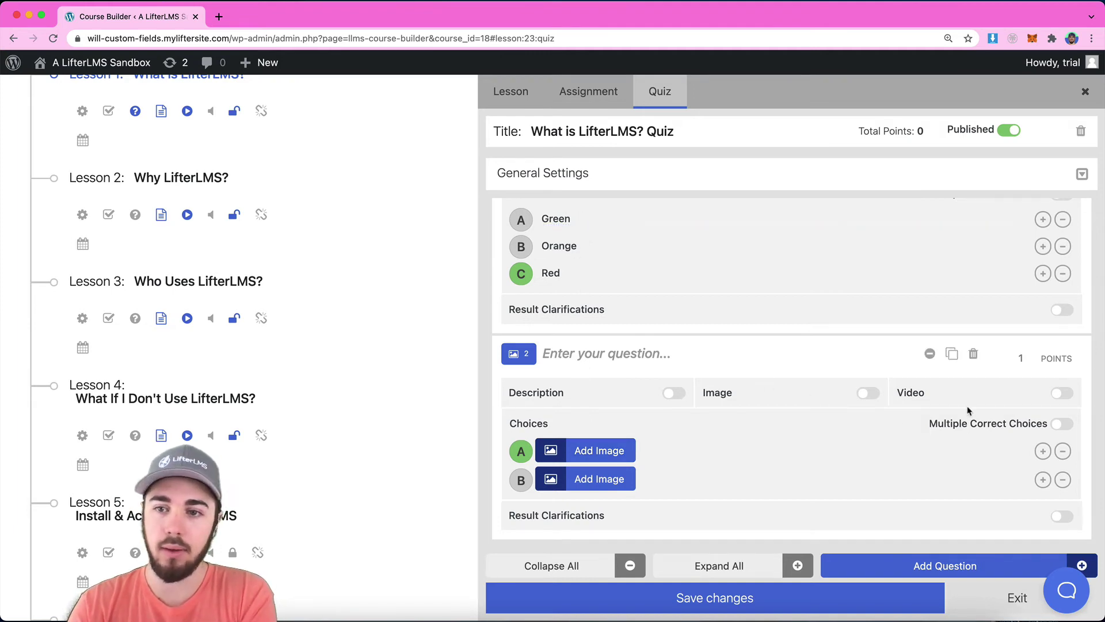
click(1059, 426)
click(520, 480)
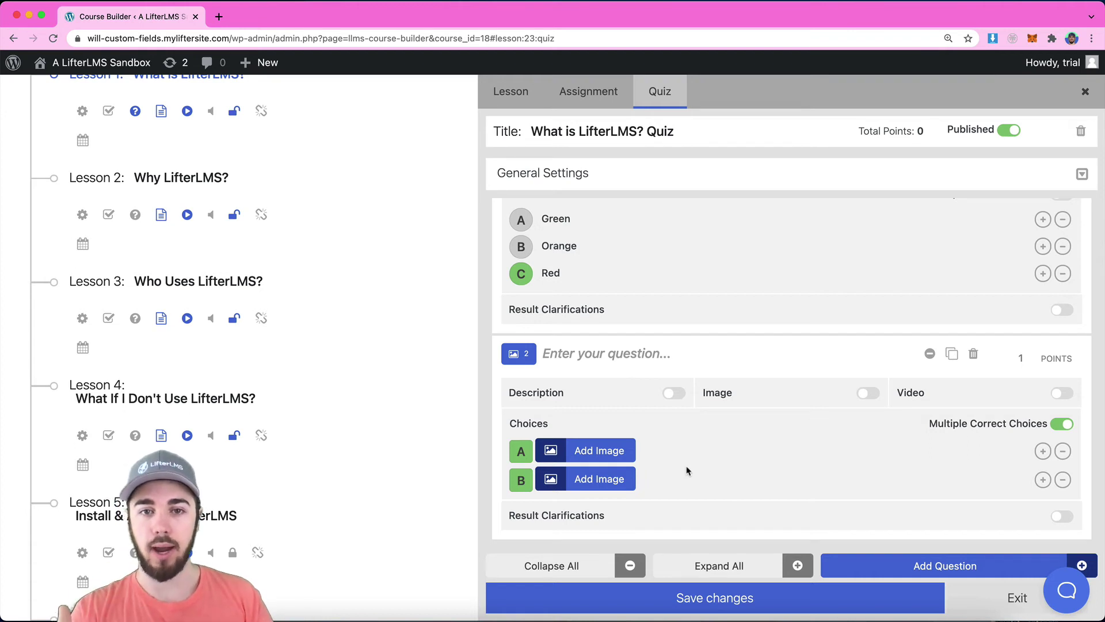
click(519, 453)
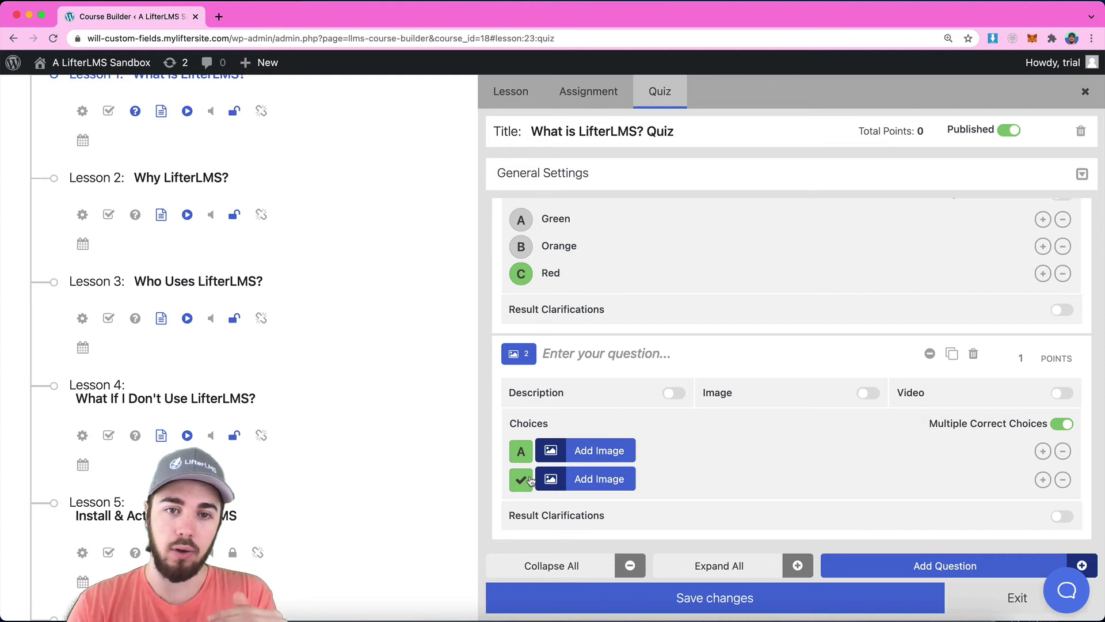
click(522, 477)
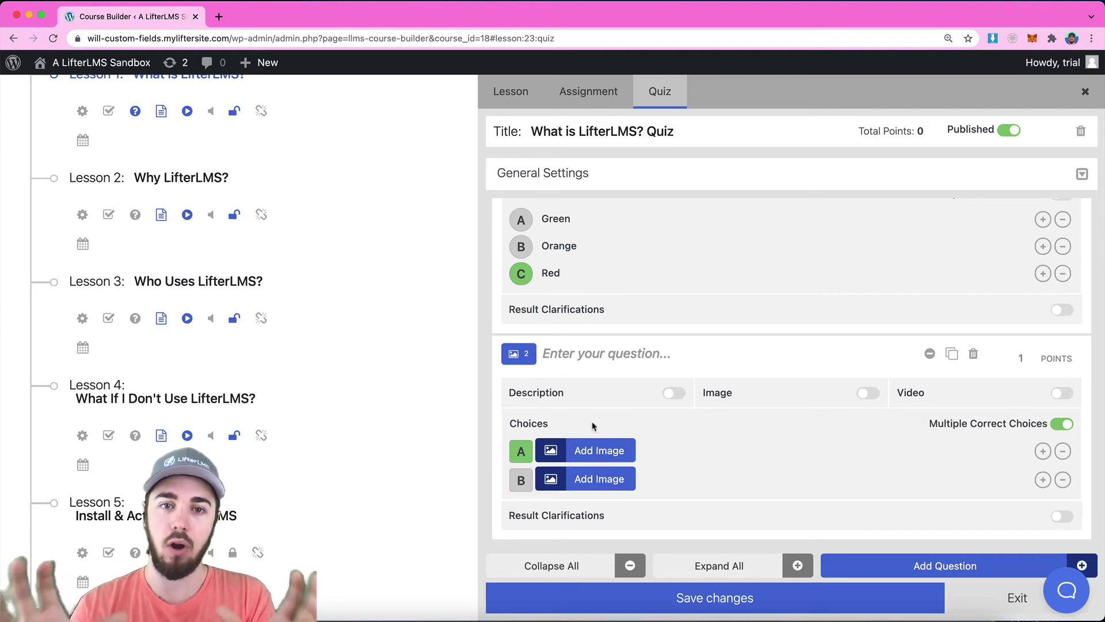
Add a True or False question, check its True/False labels, and enable Result Clarifications.
click(847, 566)
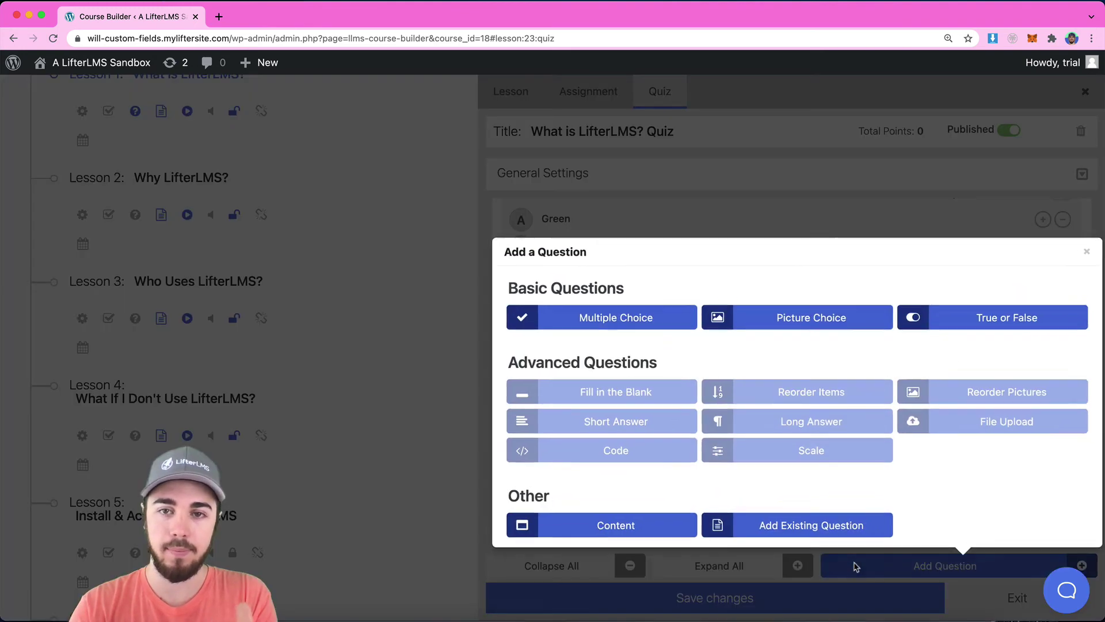
click(950, 320)
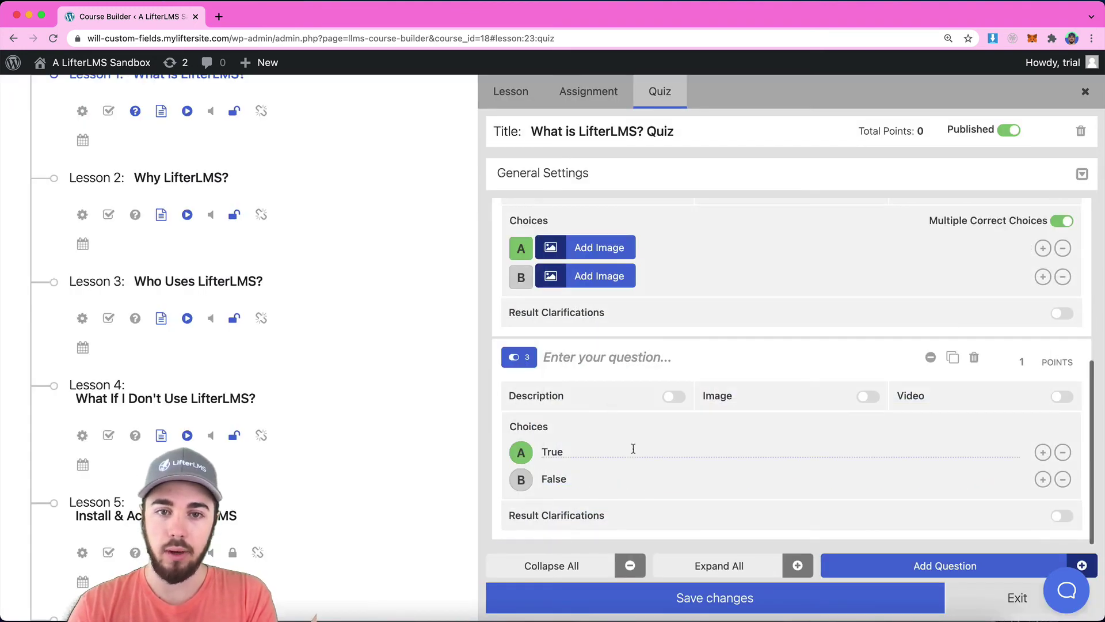
click(605, 454)
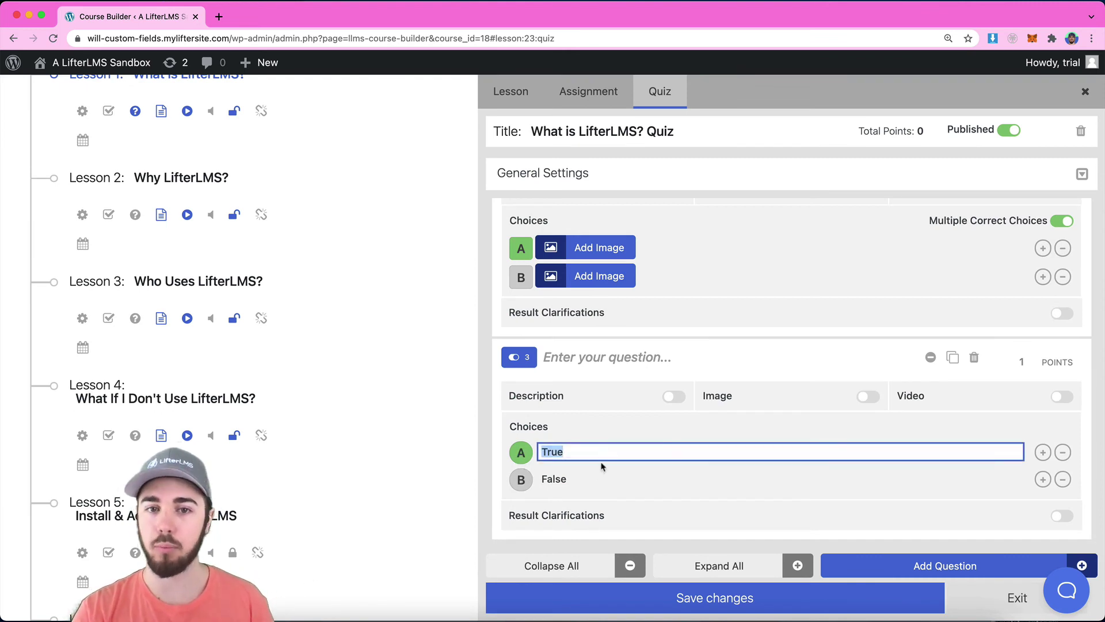
click(587, 479)
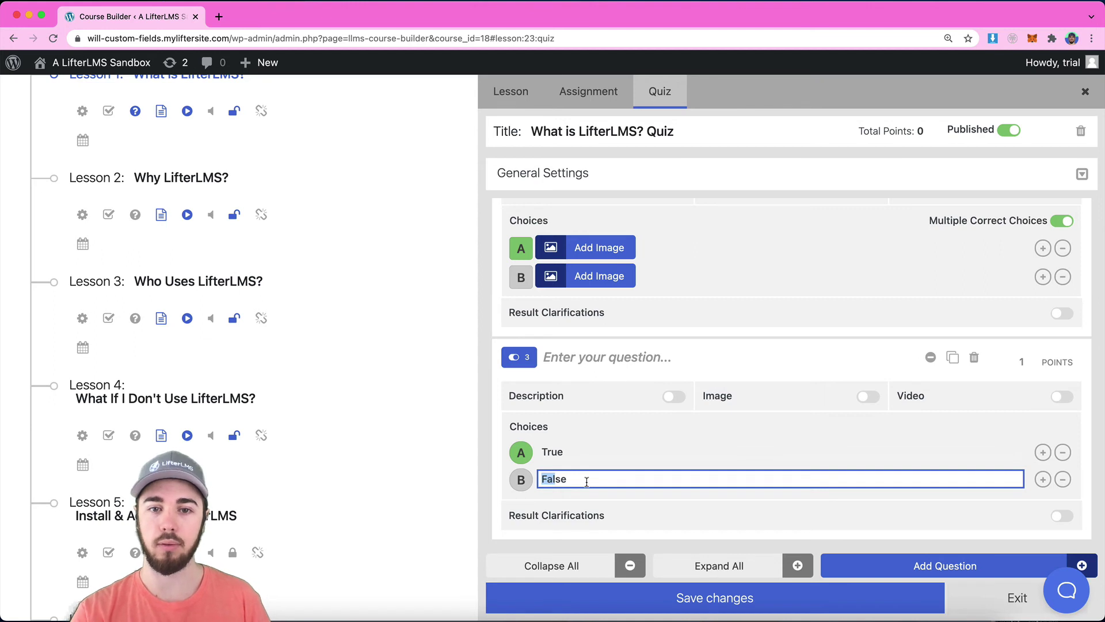
click(633, 520)
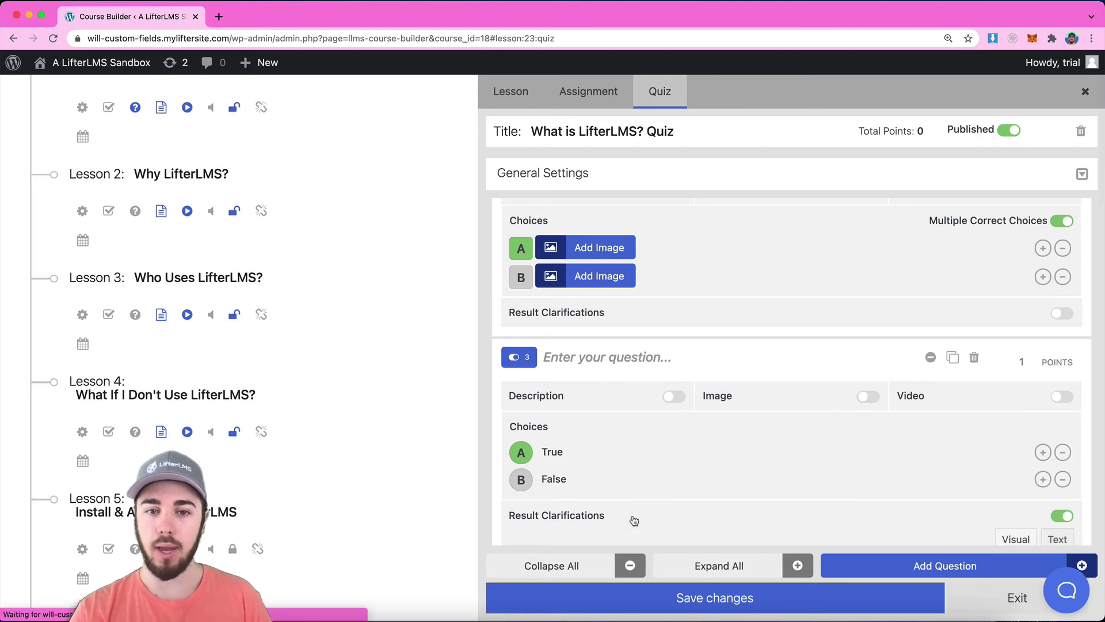
scroll(633, 520, down, 5)
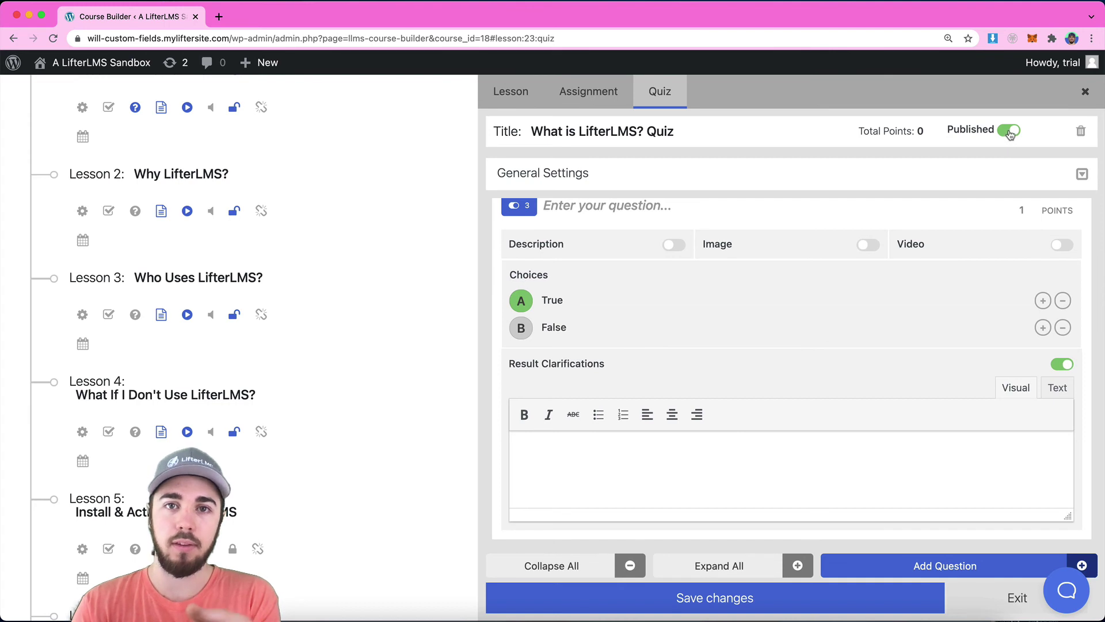
Save the quiz changes and view Lesson 1 on the live site.
click(688, 597)
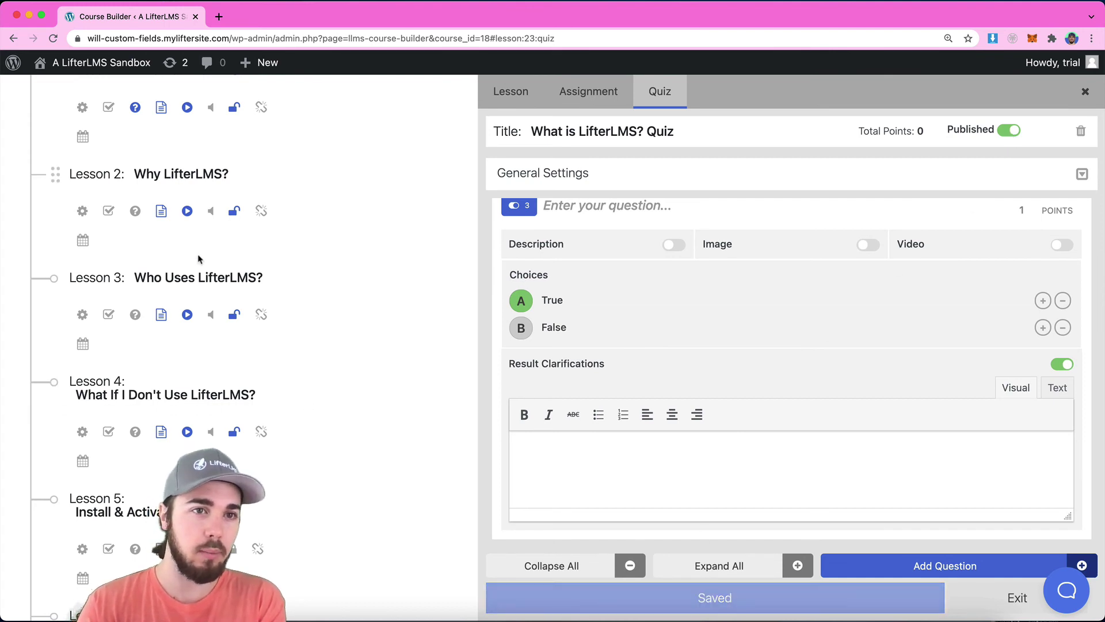
scroll(198, 259, up, 4)
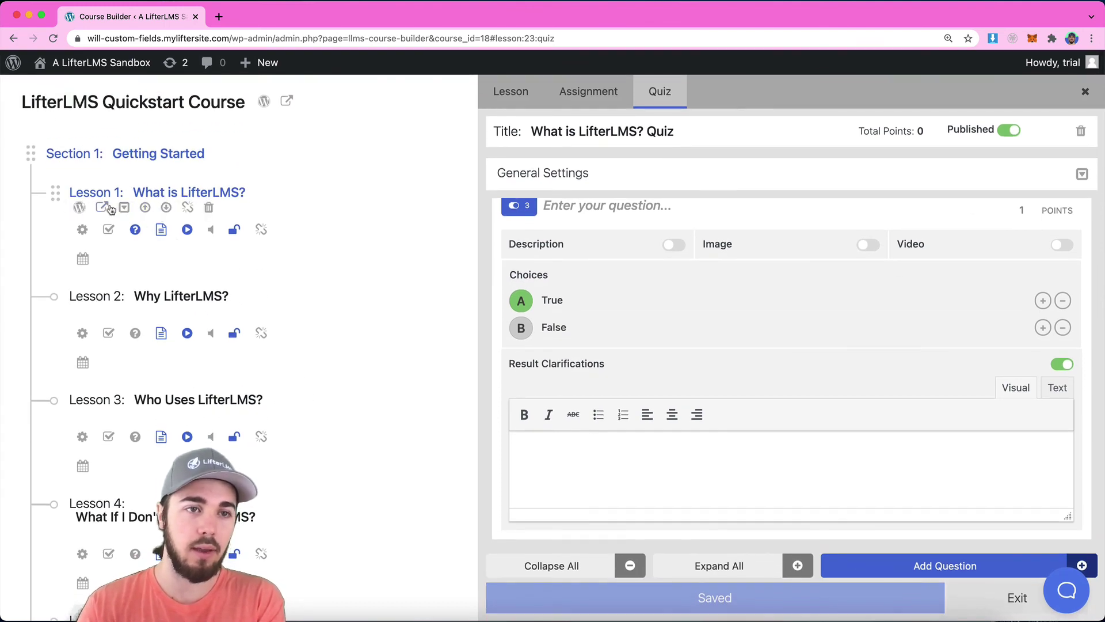
click(108, 209)
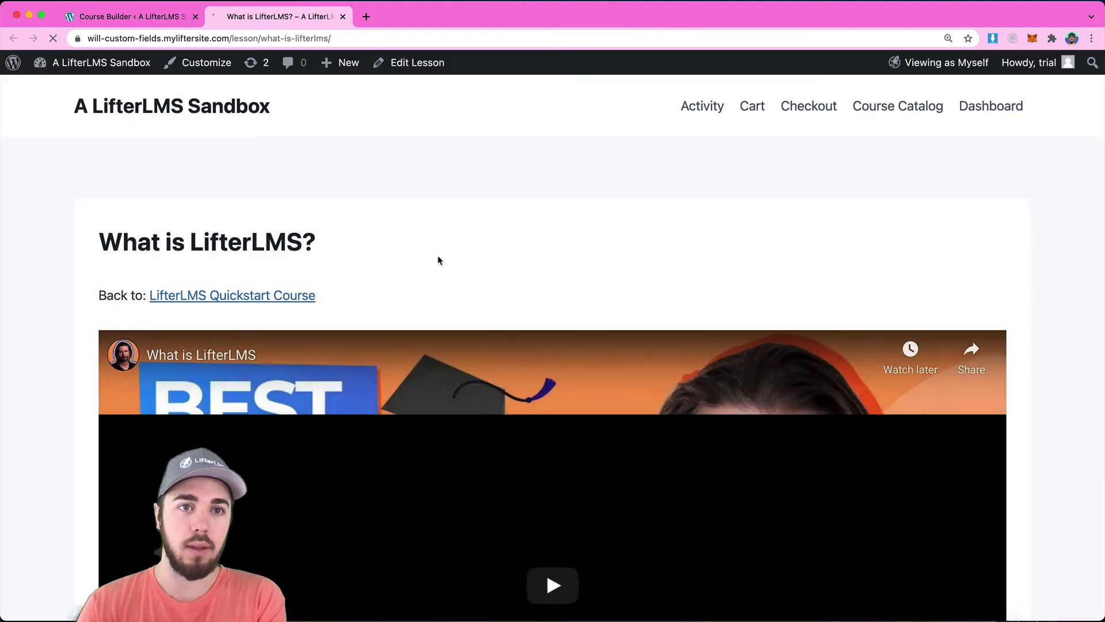
scroll(437, 259, down, 10)
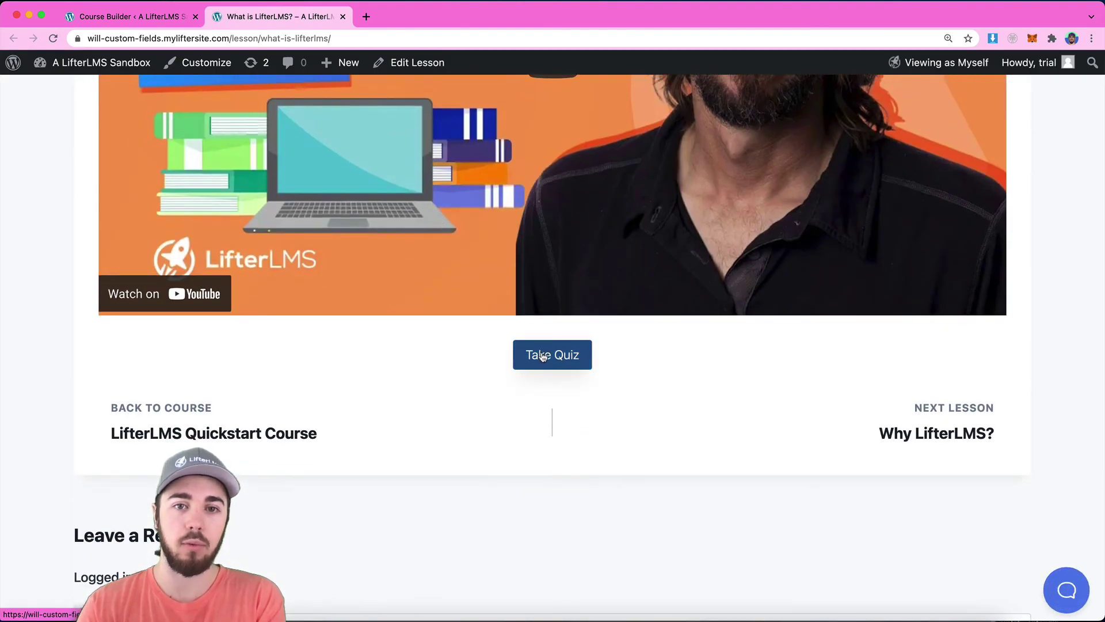
Take and start the quiz, answering through to the true/false question.
click(543, 357)
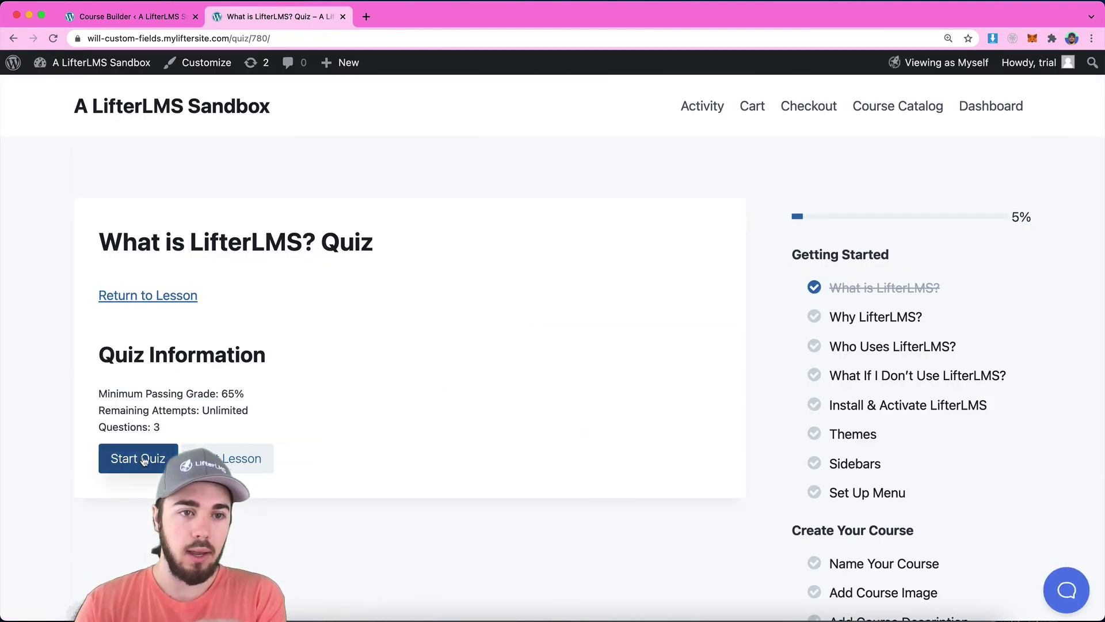
click(137, 459)
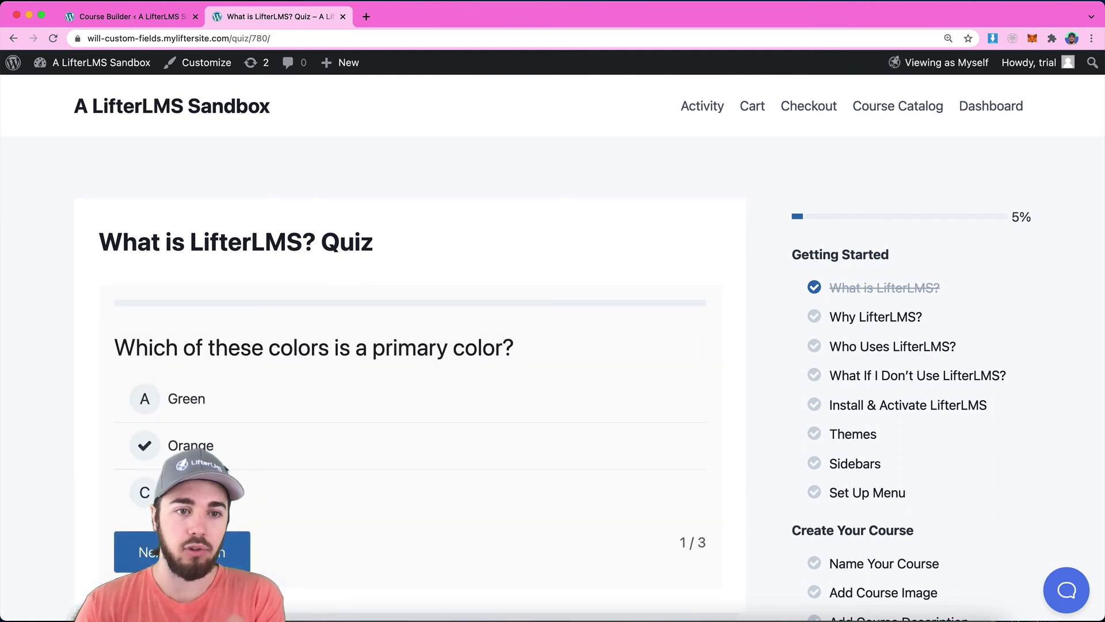
click(151, 551)
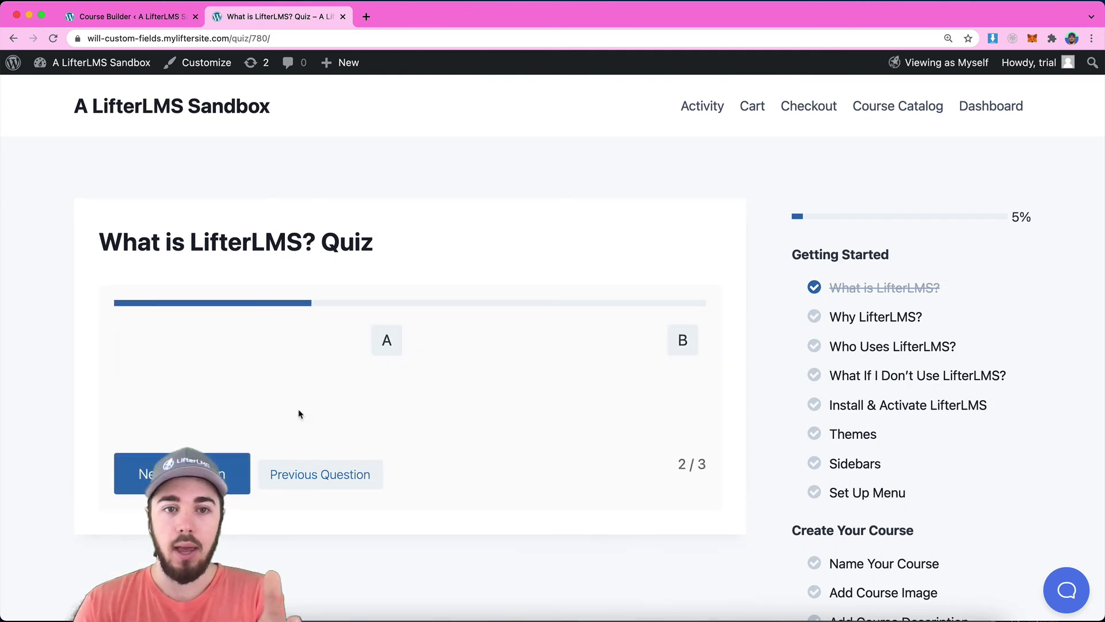
click(383, 345)
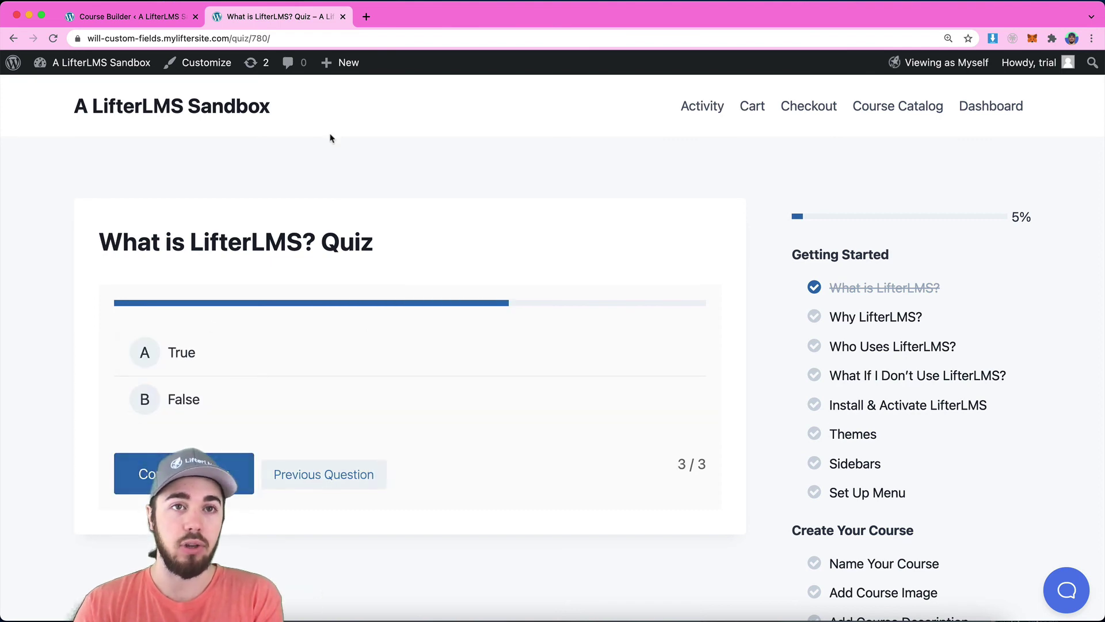
In a new tab, load academy.lifterlms.com and select the Quiz System Masterclass course card.
click(367, 18)
text(acad)
key(Return)
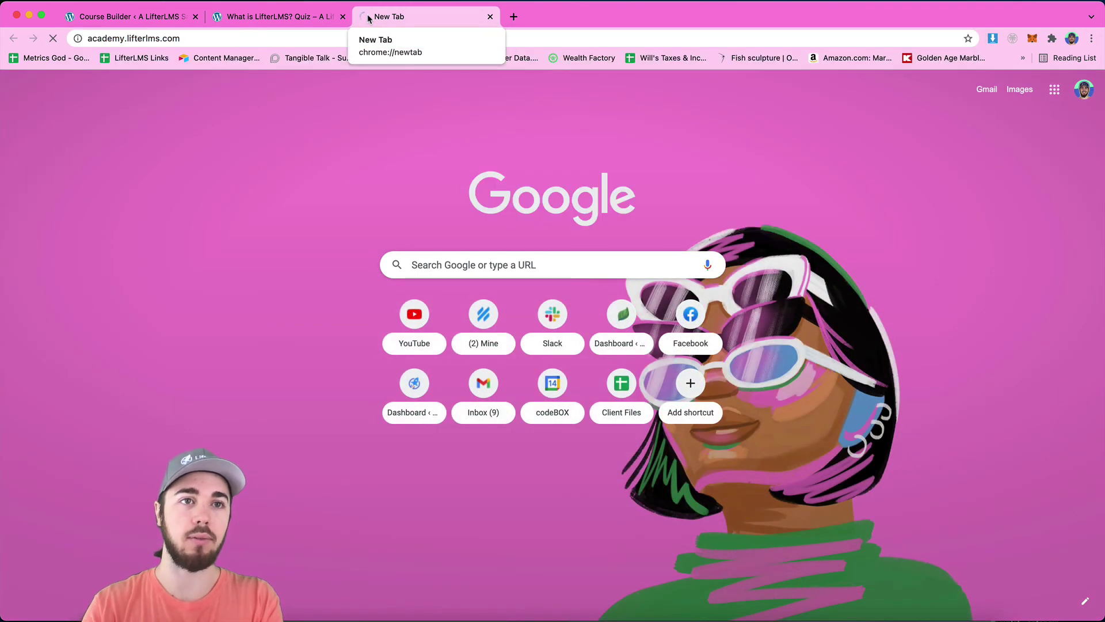
scroll(429, 289, down, 8)
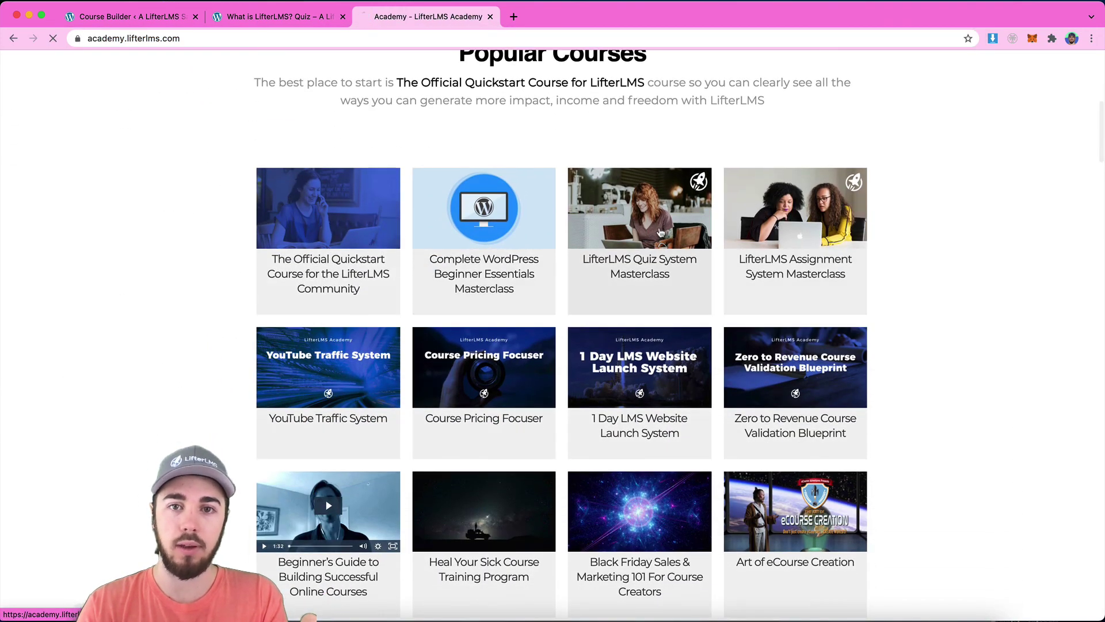
click(663, 231)
Review the course's lesson list, briefly highlighting the Fill in the Blank and Reorder Items lessons.
scroll(585, 259, down, 5)
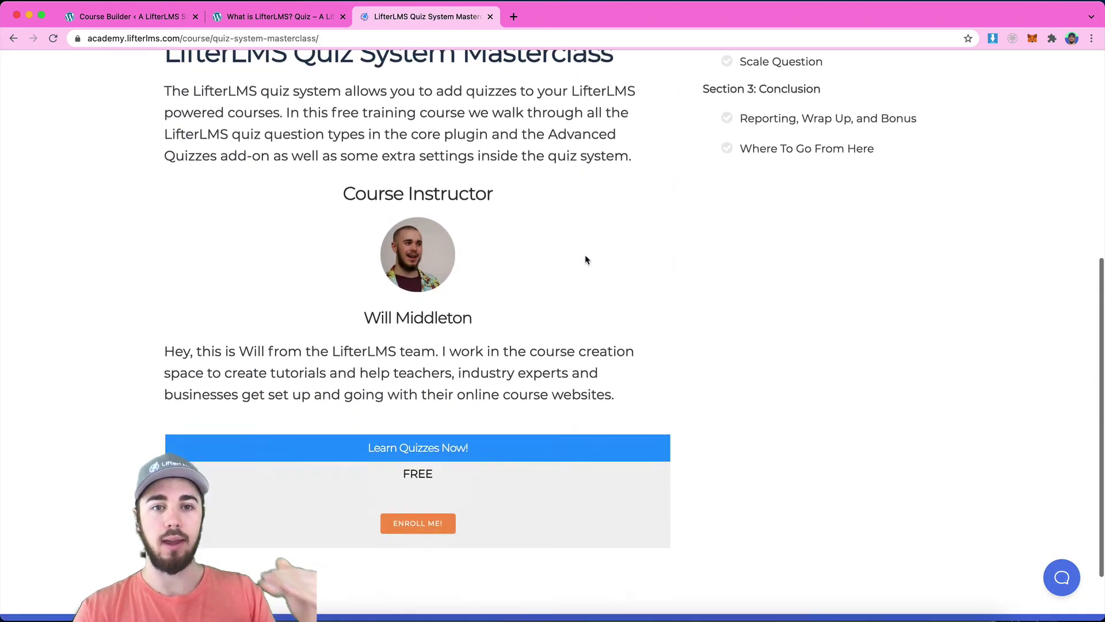
scroll(584, 257, up, 3)
scroll(585, 255, up, 2)
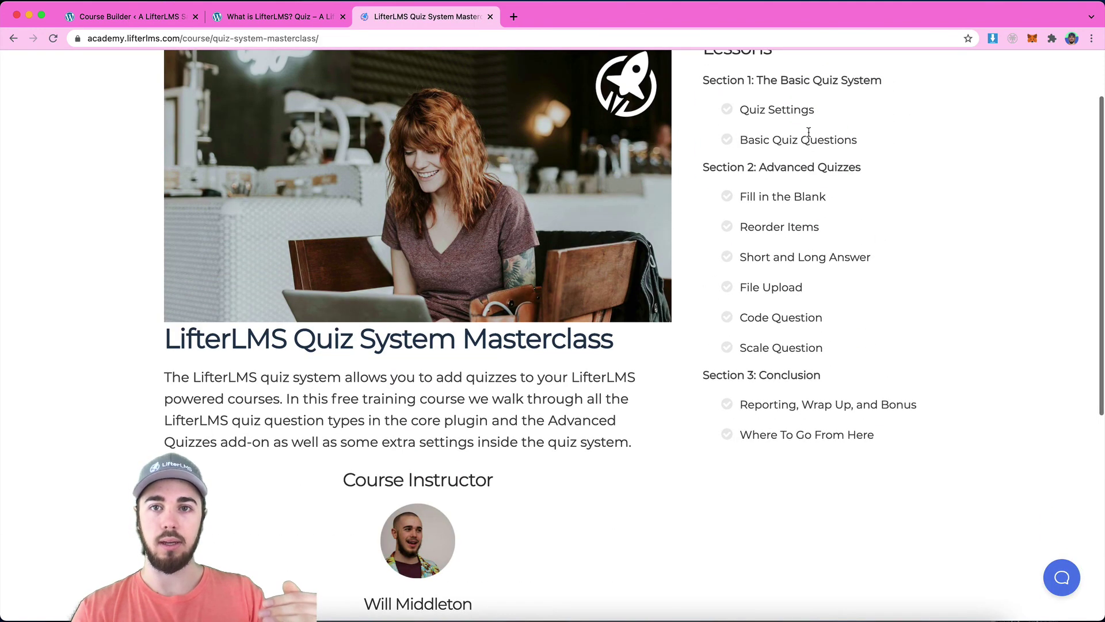
drag(744, 199, 820, 246)
click(826, 249)
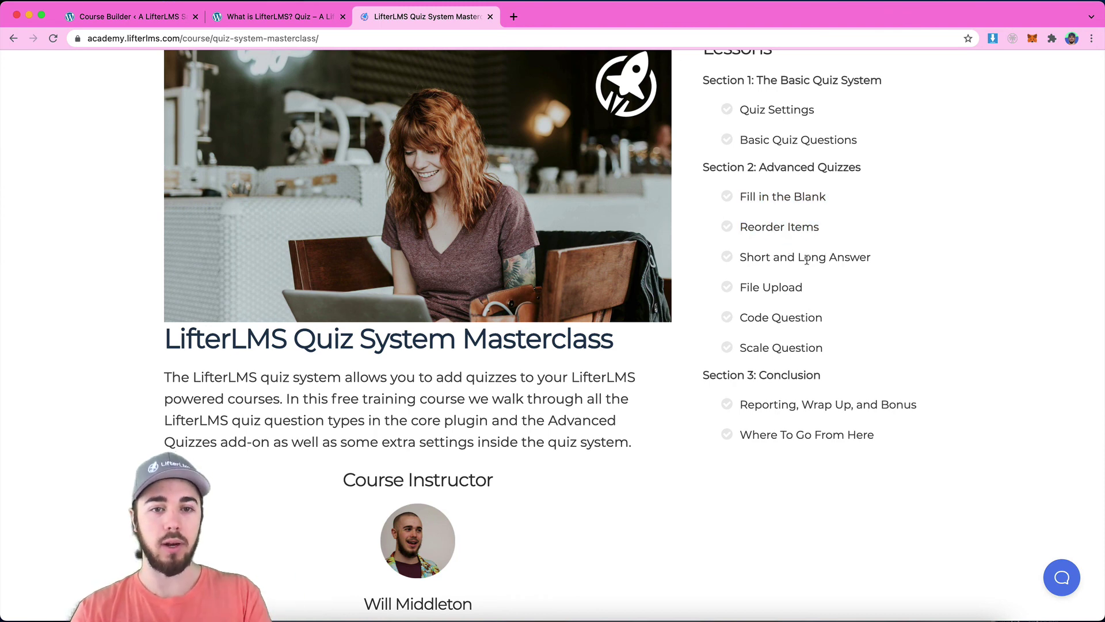
scroll(799, 269, up, 2)
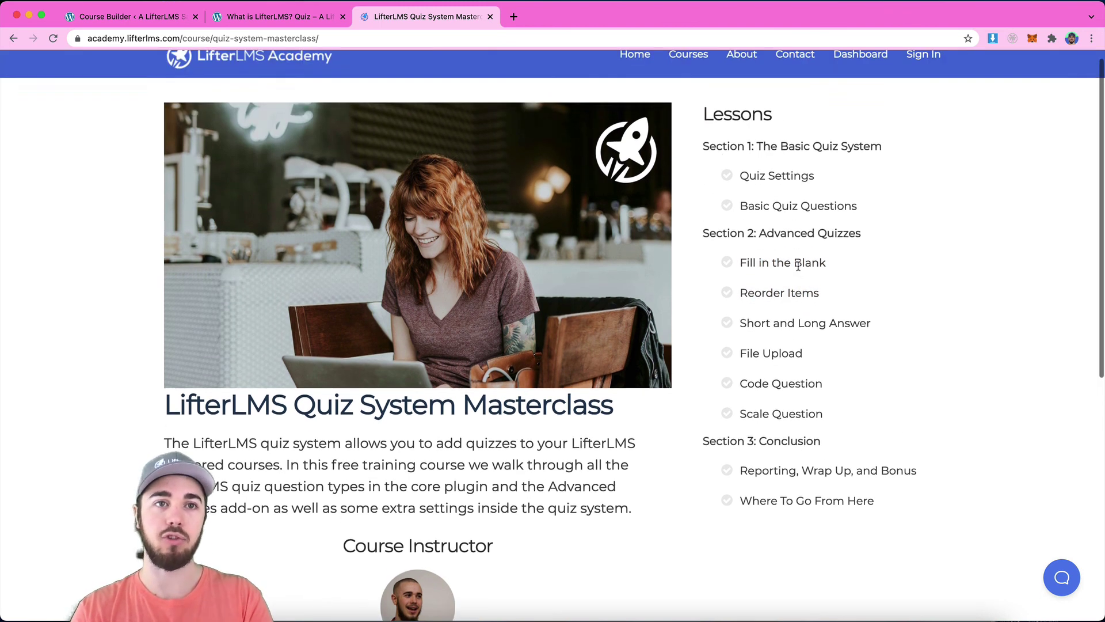